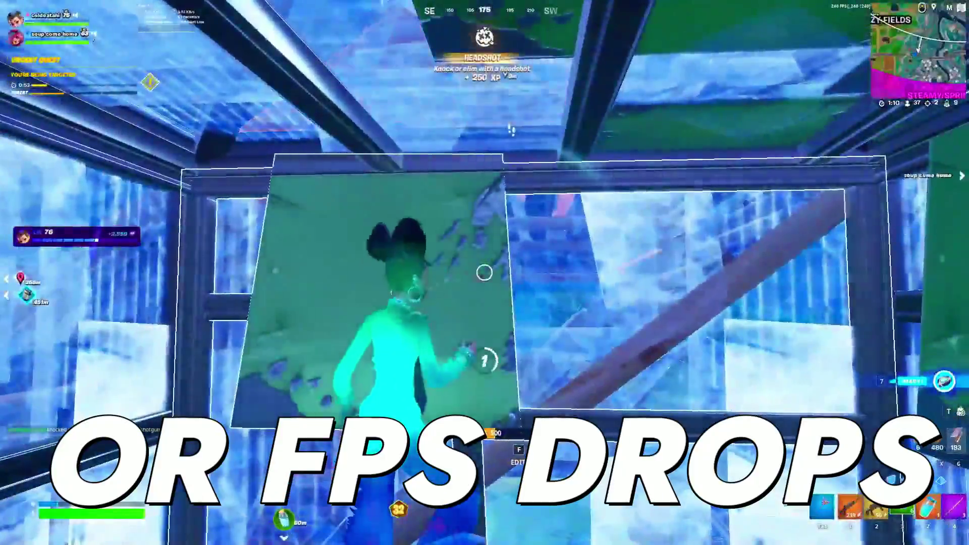
{"action": "key", "text": "f"}
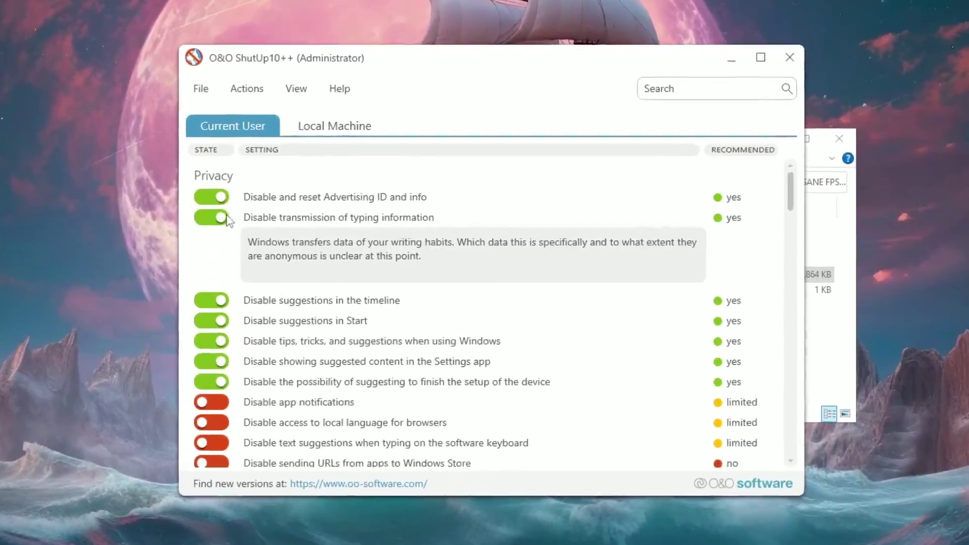
{"action": "scroll", "coordinate": [232, 244], "scroll_direction": "down", "scroll_amount": 3}
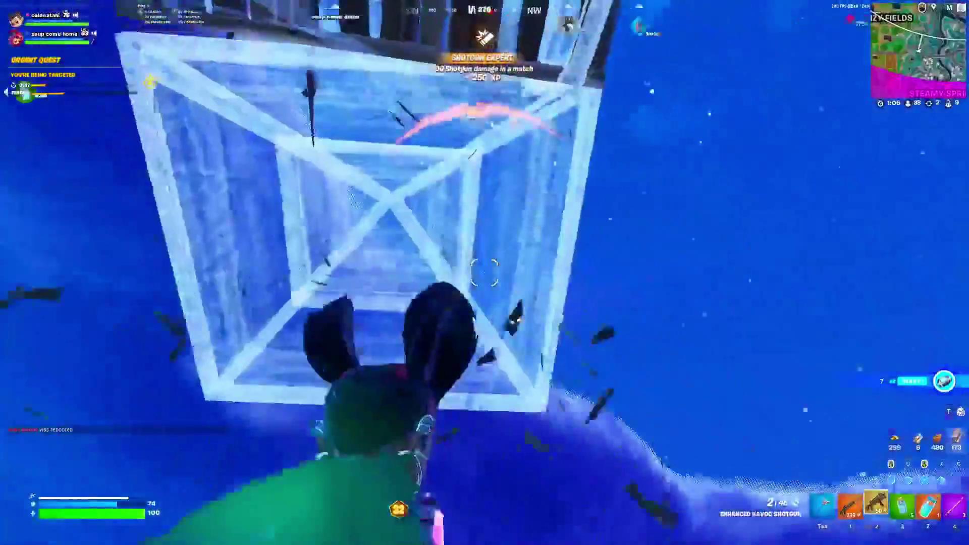
{"action": "left_click", "coordinate": [484, 273]}
{"action": "key", "text": "1"}
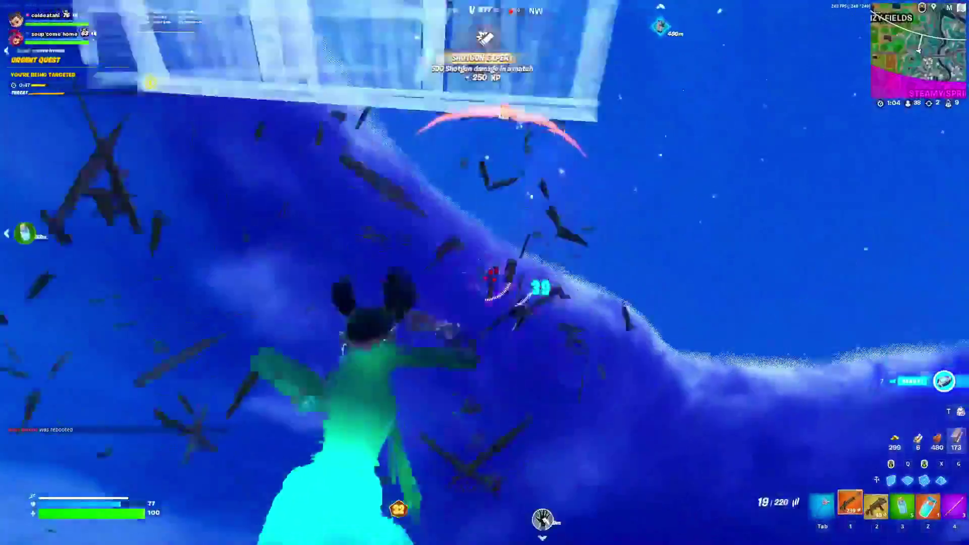
{"action": "right_click", "coordinate": [484, 273]}
{"action": "left_click", "coordinate": [485, 273]}
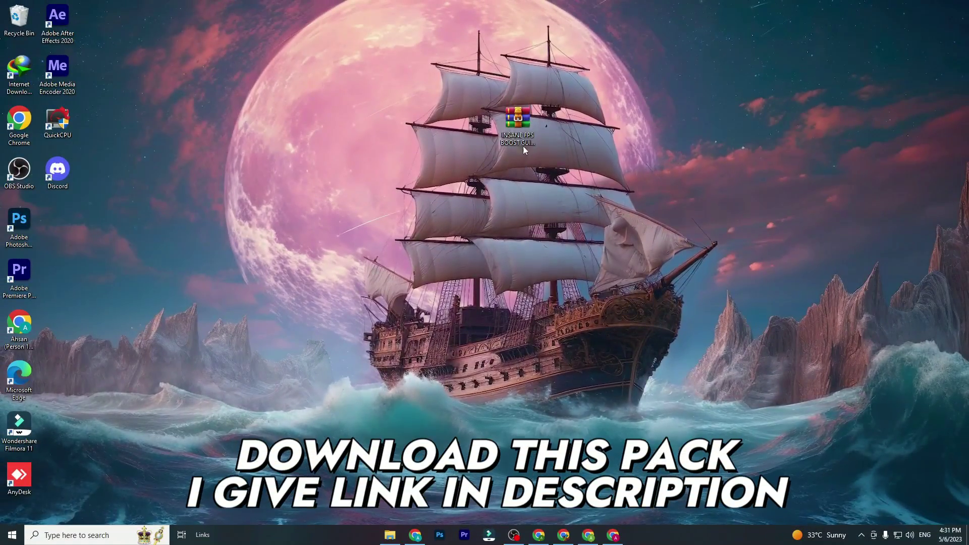
Extract the INSANE FPS BOOST GUIDE FOR LOW END PC archive into its own folder and place that folder beside the archive on the desktop.
{"action": "right_click", "coordinate": [522, 146]}
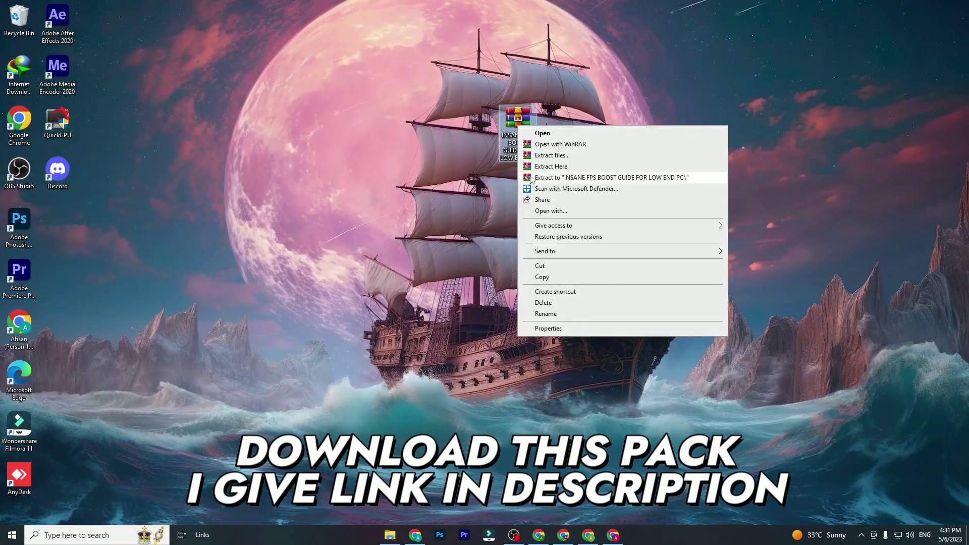
{"action": "left_click", "coordinate": [531, 131]}
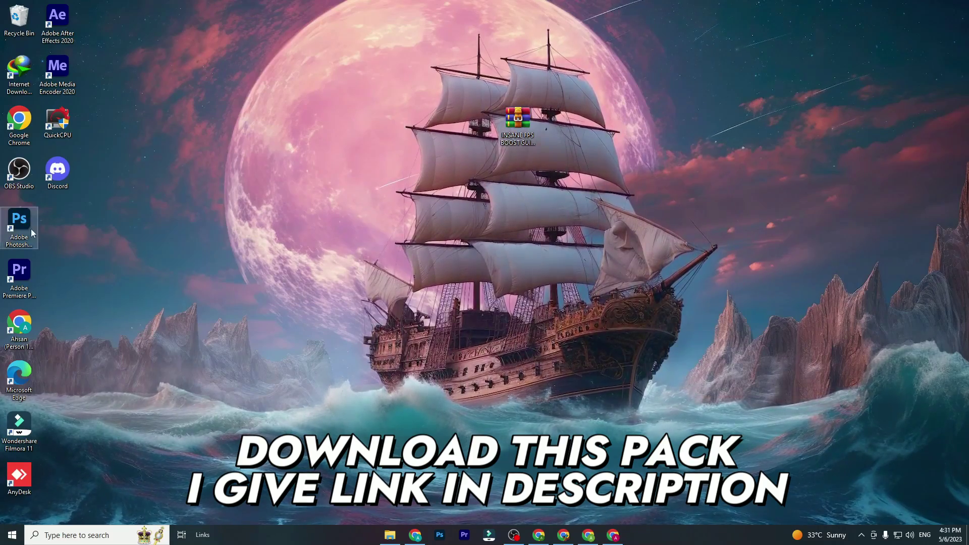
{"action": "left_click_drag", "start_coordinate": [56, 231], "coordinate": [591, 150]}
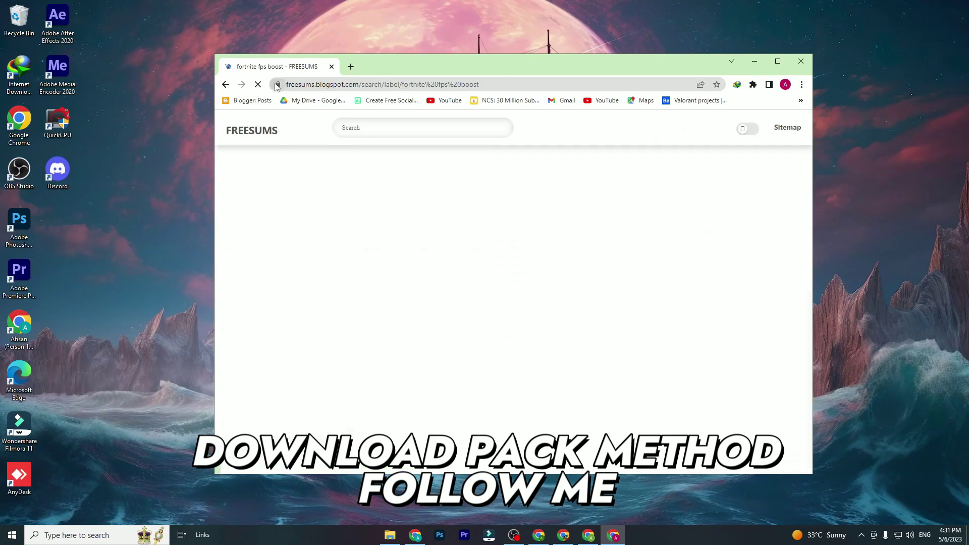
Open the insane FPS boost guide post on FREESUMS and follow its download link to the pack's MediaFire page.
{"action": "left_click", "coordinate": [460, 348]}
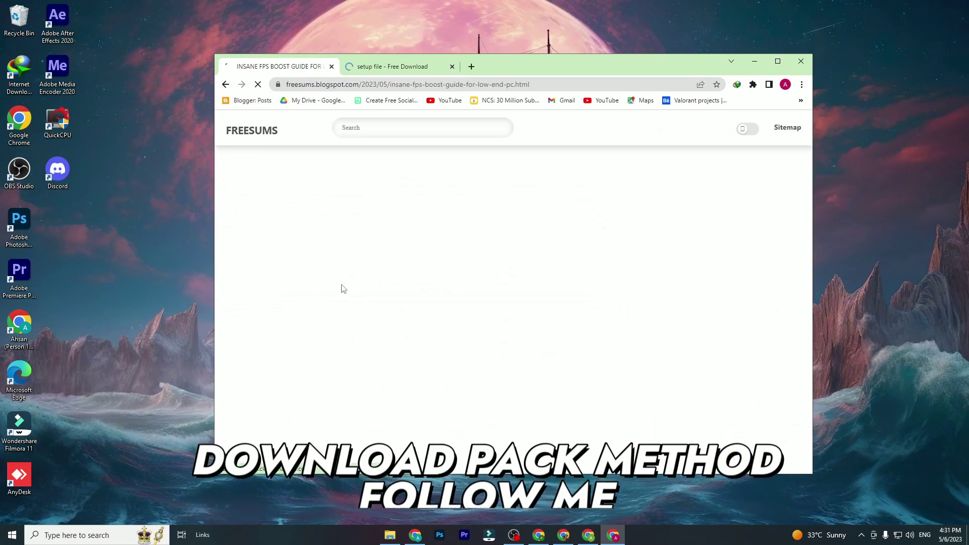
{"action": "scroll", "coordinate": [427, 327], "scroll_direction": "down", "scroll_amount": 15}
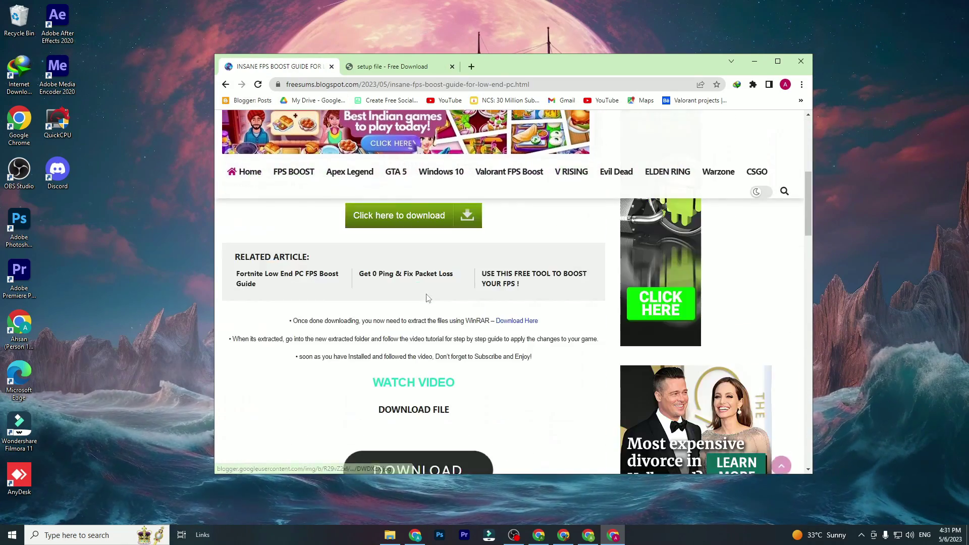
{"action": "left_click", "coordinate": [418, 268]}
{"action": "left_click", "coordinate": [298, 72]}
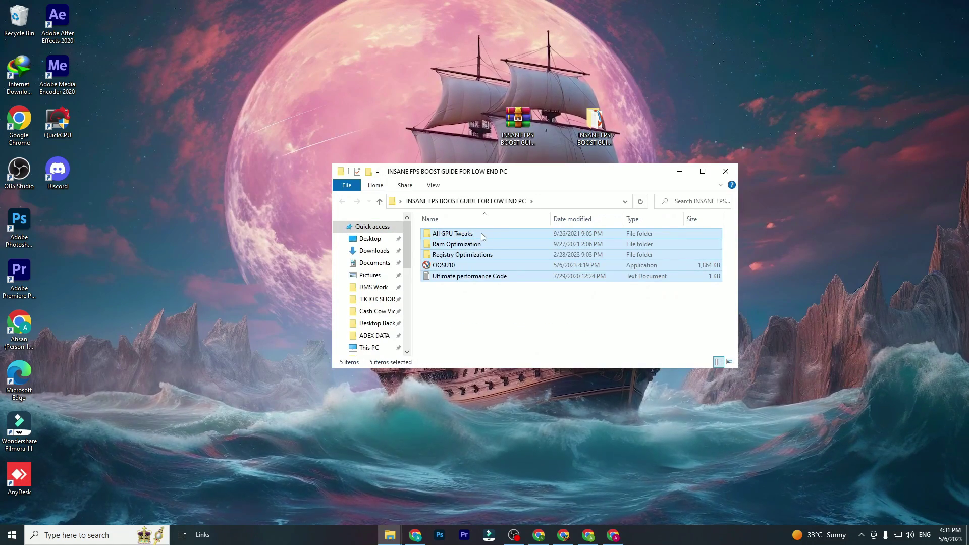
Open the pack's All GPU Tweaks folder and select the AMD and NVIDIA Thread Priority registry files.
{"action": "left_click", "coordinate": [437, 234]}
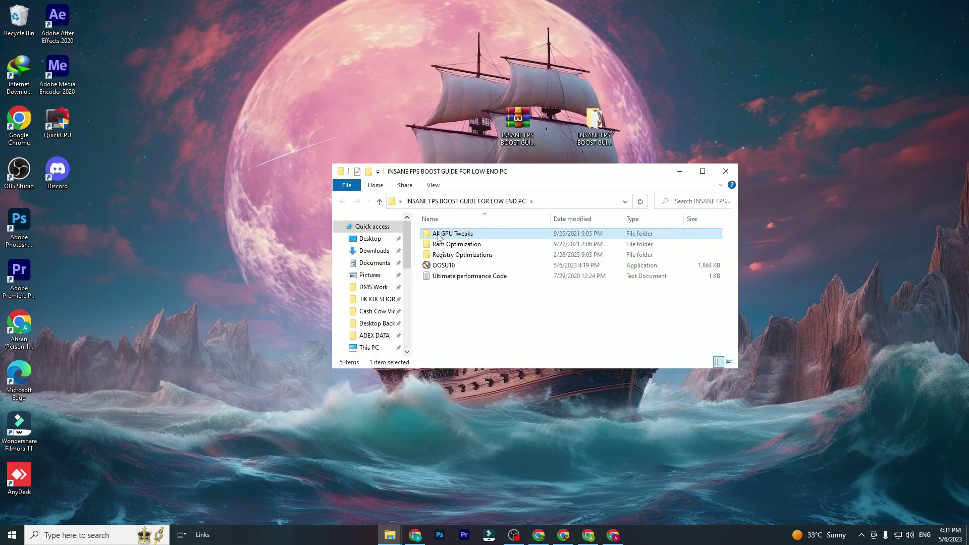
{"action": "double_click", "coordinate": [458, 236]}
{"action": "left_click_drag", "start_coordinate": [469, 296], "coordinate": [499, 235]}
{"action": "left_click", "coordinate": [446, 285]}
{"action": "right_click", "coordinate": [473, 255]}
{"action": "left_click_drag", "start_coordinate": [455, 300], "coordinate": [492, 257]}
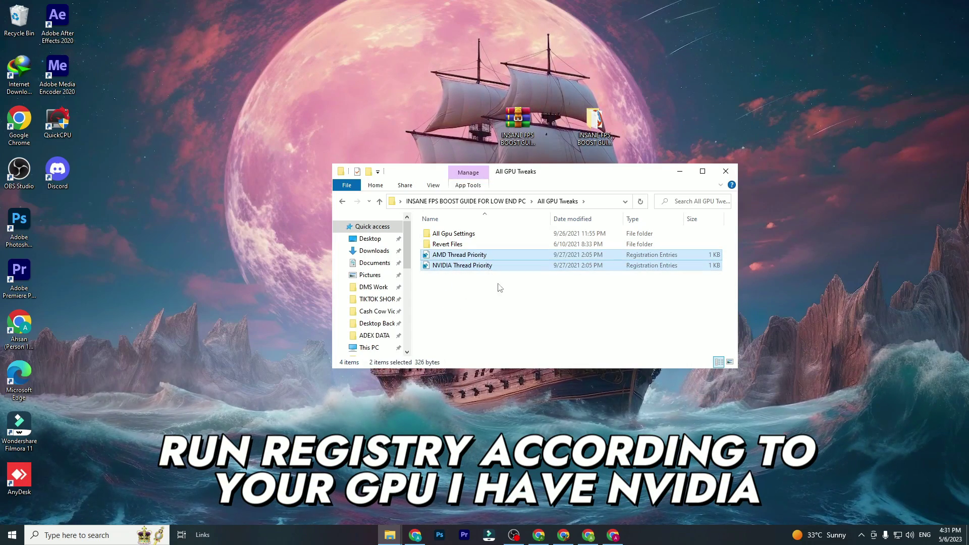
Select only the NVIDIA Thread Priority registry file and bring up its Merge option.
{"action": "right_click", "coordinate": [238, 246]}
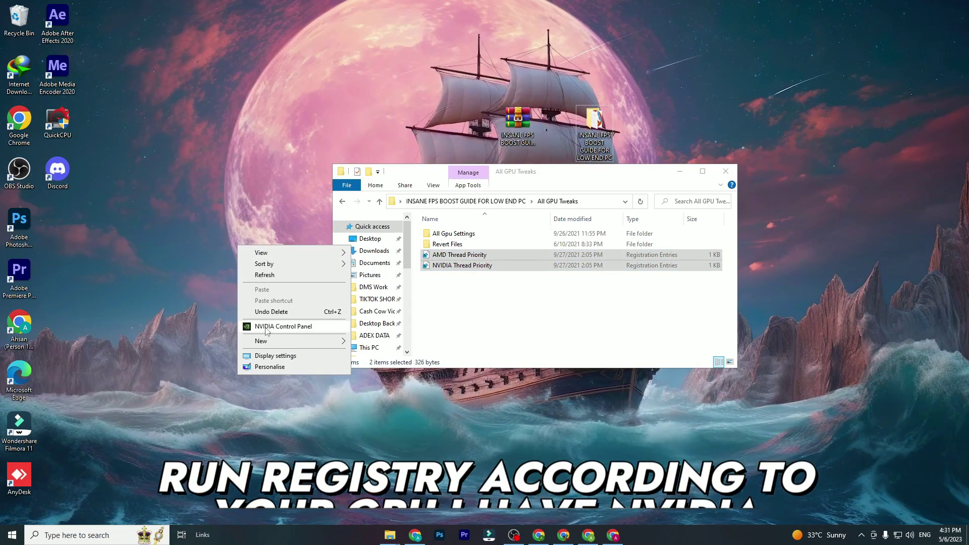
{"action": "left_click_drag", "start_coordinate": [452, 291], "coordinate": [473, 257]}
{"action": "left_click", "coordinate": [463, 275]}
{"action": "left_click", "coordinate": [469, 267]}
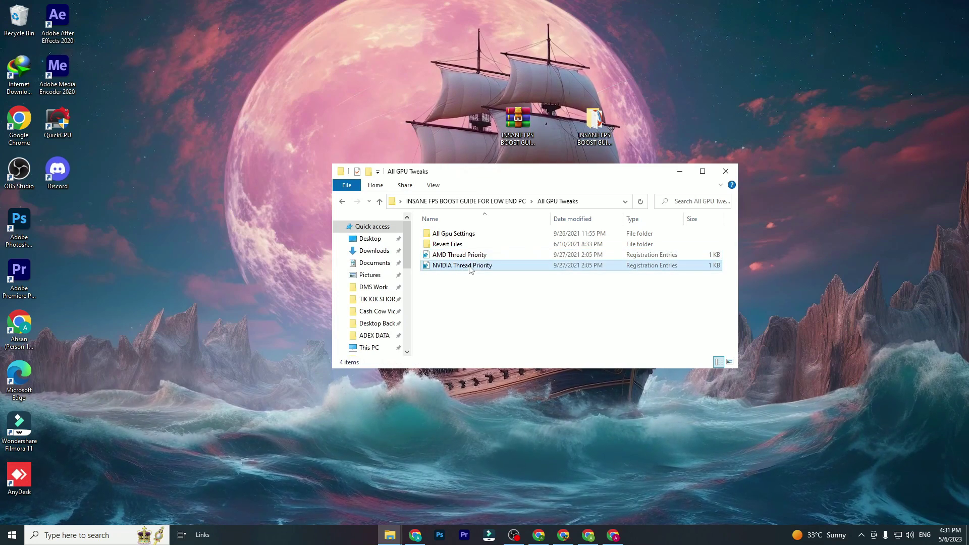
{"action": "right_click", "coordinate": [470, 268]}
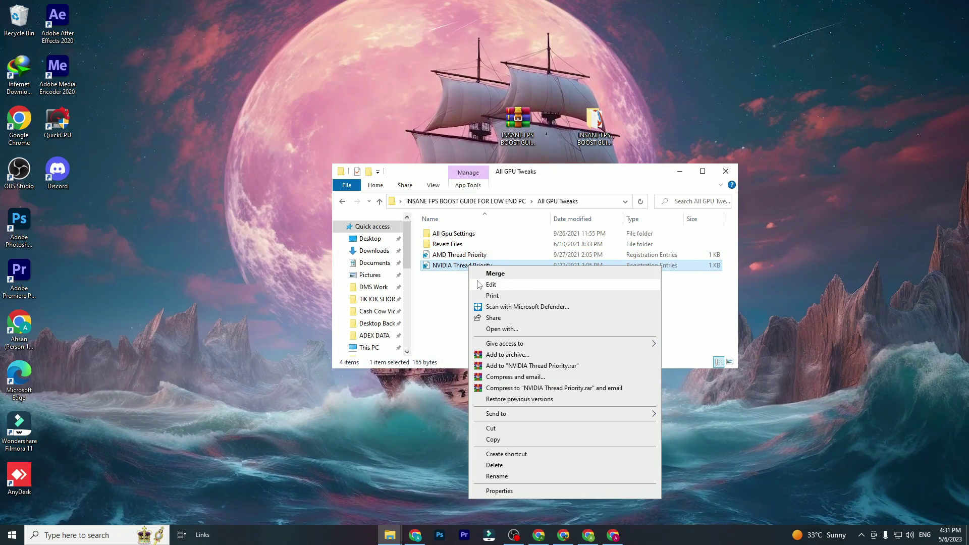
{"action": "left_click", "coordinate": [442, 279]}
Open the All Gpu Settings folder and select the Intel Settings and Nvidia Settings folders.
{"action": "double_click", "coordinate": [474, 237]}
{"action": "left_click_drag", "start_coordinate": [474, 280], "coordinate": [484, 249]}
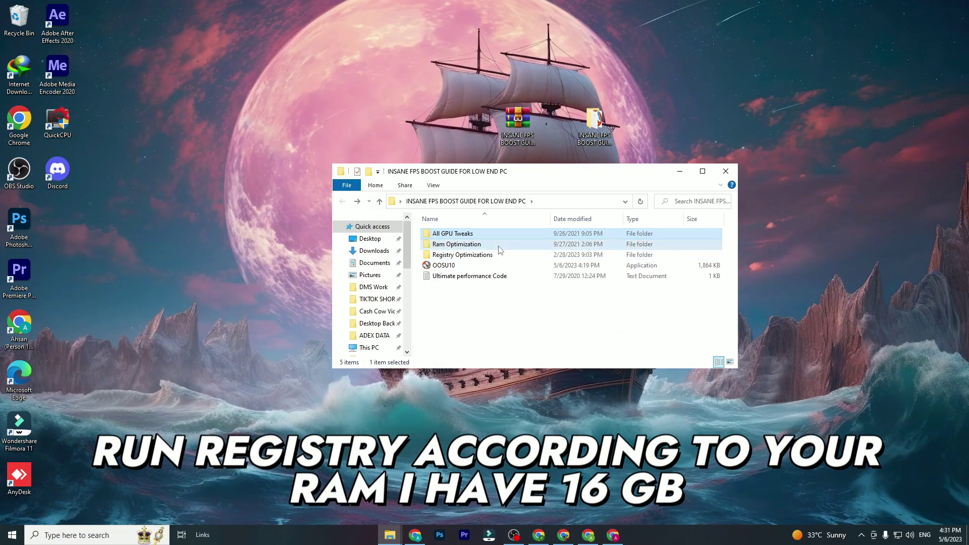
Open the Ram Optimization folder and merge the 16GB Ram file into the registry.
{"action": "double_click", "coordinate": [454, 244]}
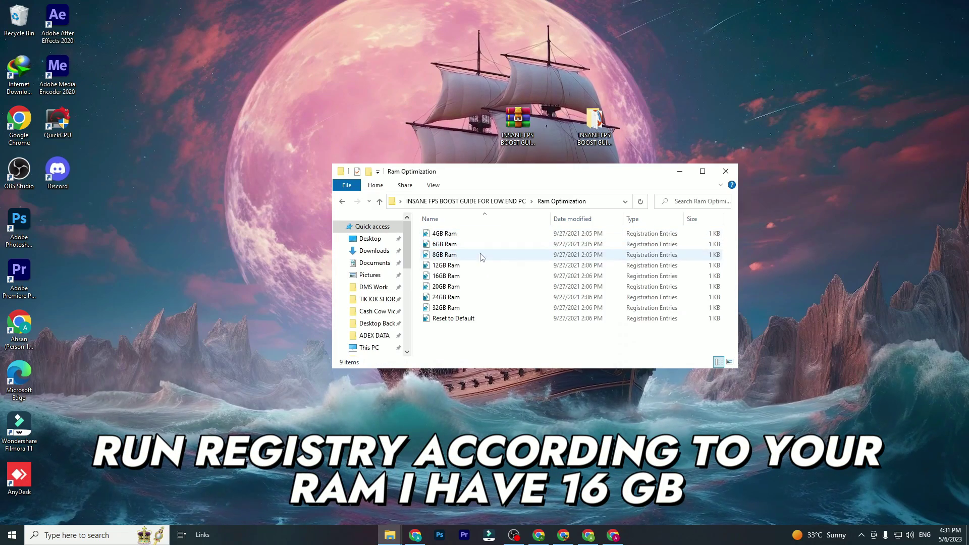
{"action": "left_click_drag", "start_coordinate": [481, 338], "coordinate": [513, 217]}
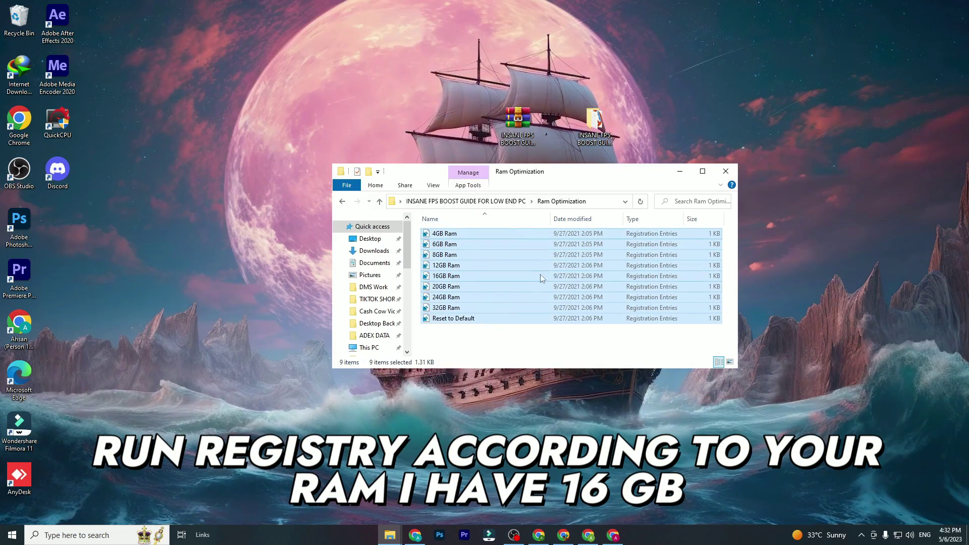
{"action": "left_click", "coordinate": [486, 340]}
{"action": "right_click", "coordinate": [463, 276]}
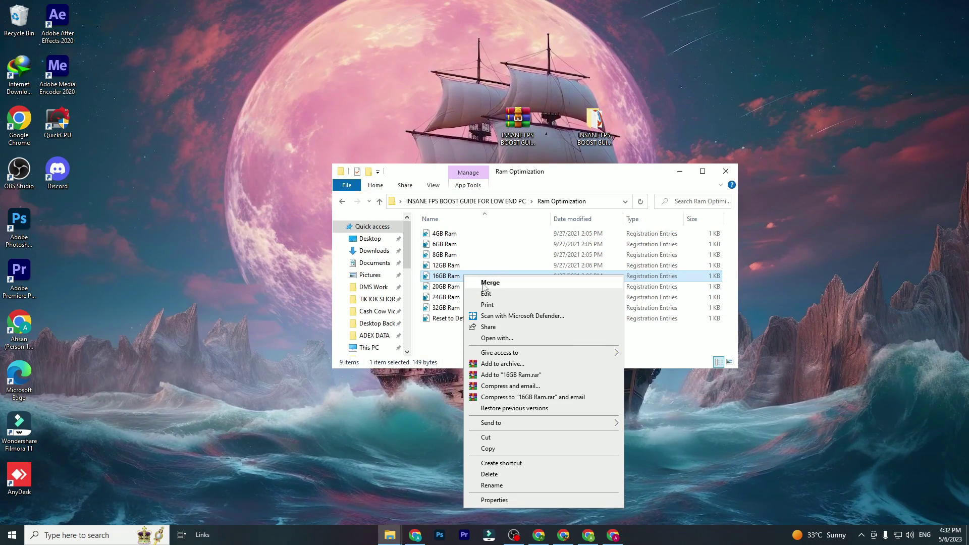
{"action": "left_click", "coordinate": [488, 282]}
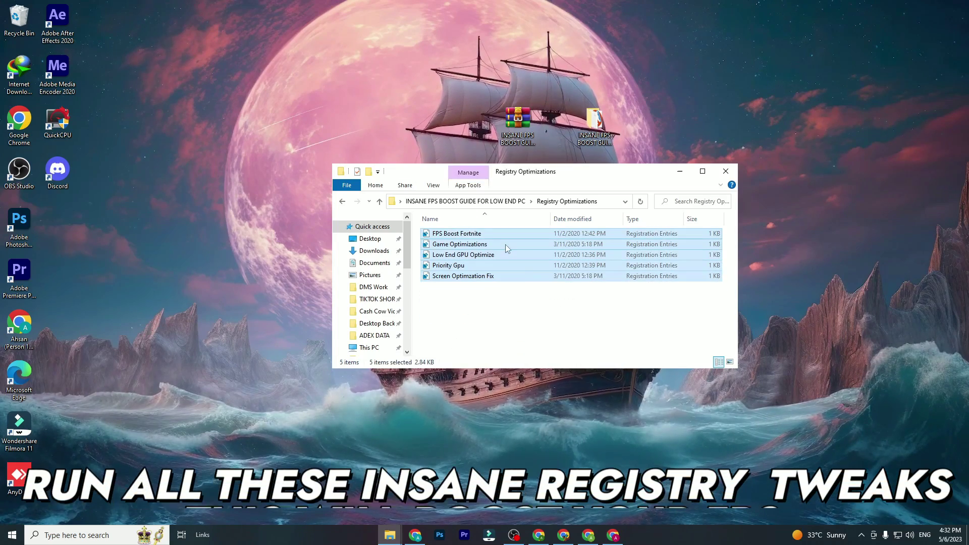
Bring up the Merge option for all the selected registry files in the Registry Optimizations folder.
{"action": "right_click", "coordinate": [505, 245]}
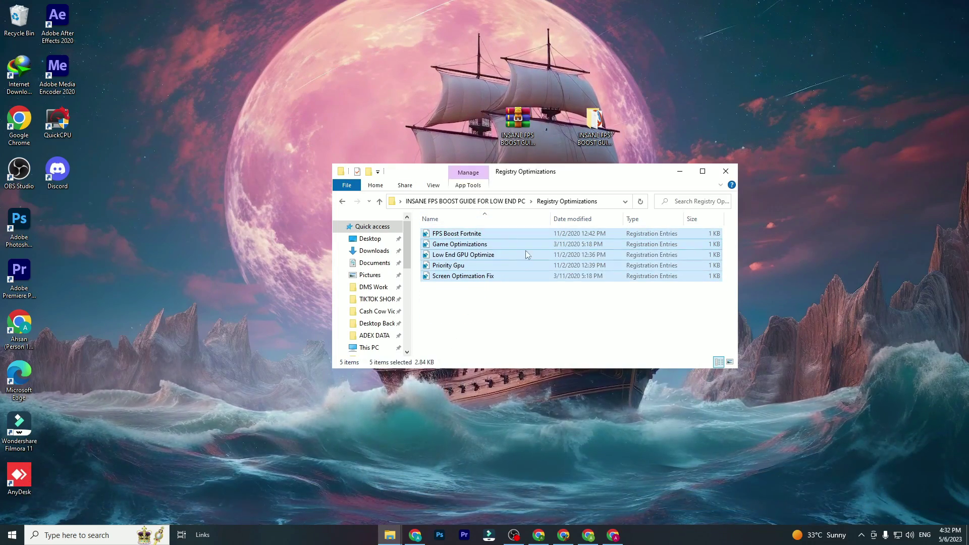
{"action": "right_click", "coordinate": [513, 250]}
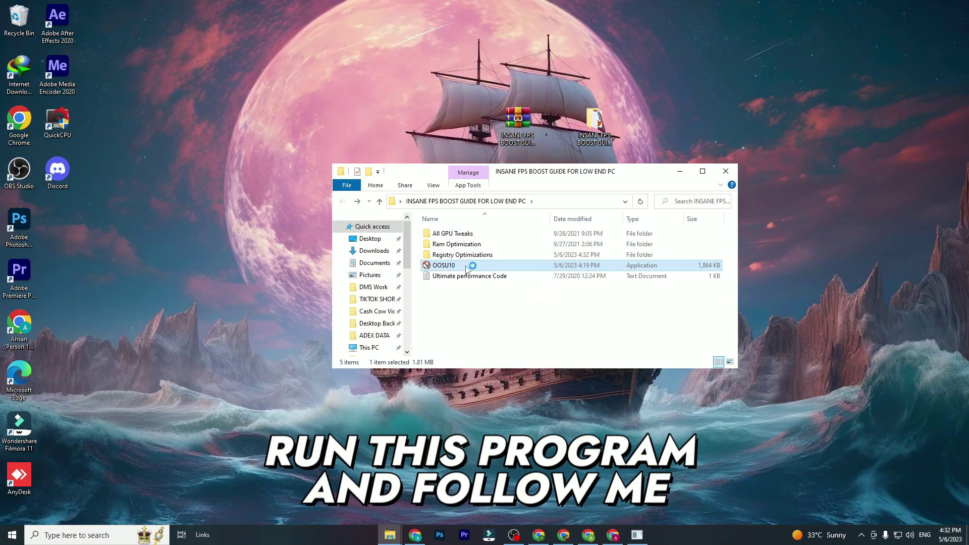
{"action": "left_click", "coordinate": [507, 349]}
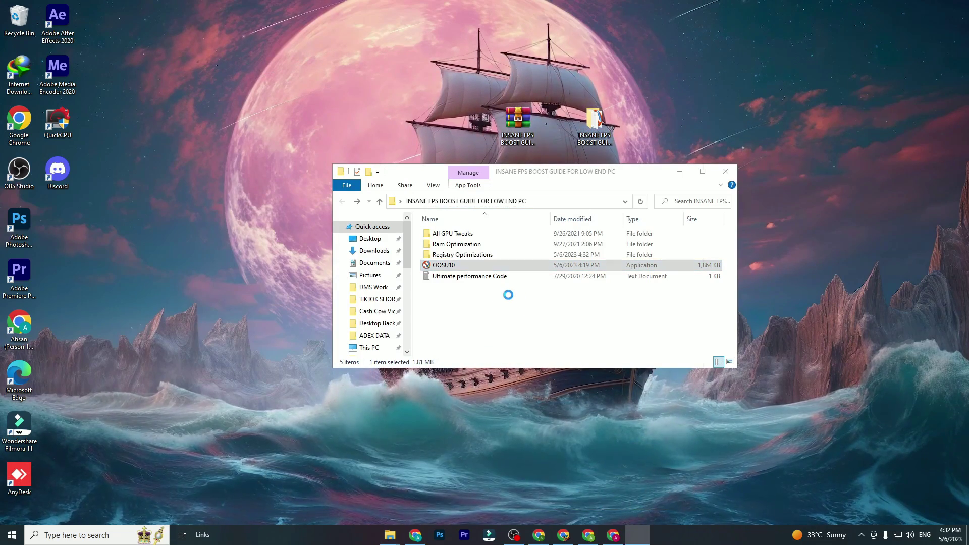
Apply only the recommended settings in O&O ShutUp10++, agreeing to create a system restore point first.
{"action": "scroll", "coordinate": [370, 243], "scroll_direction": "down", "scroll_amount": 20}
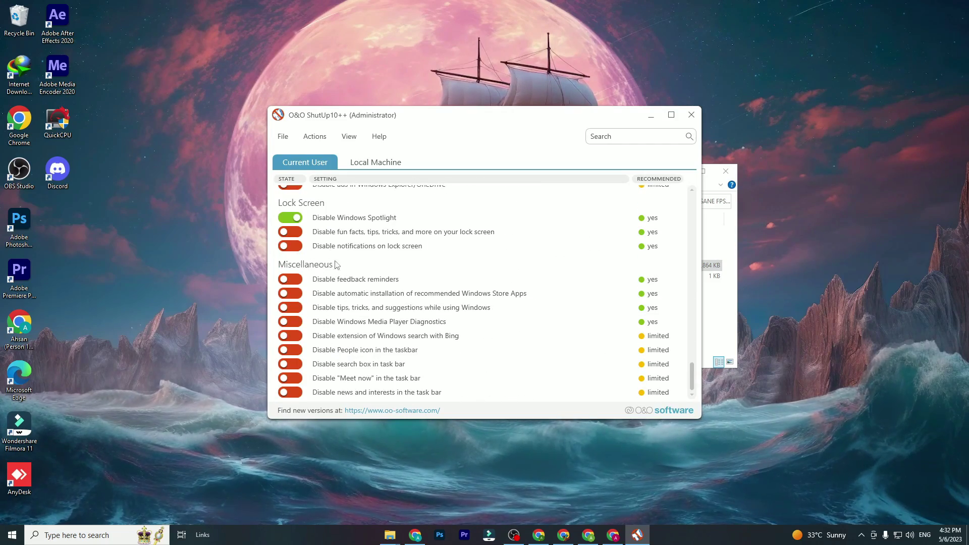
{"action": "scroll", "coordinate": [335, 264], "scroll_direction": "up", "scroll_amount": 20}
{"action": "left_click", "coordinate": [283, 137]}
{"action": "left_click", "coordinate": [298, 145]}
{"action": "left_click", "coordinate": [312, 138]}
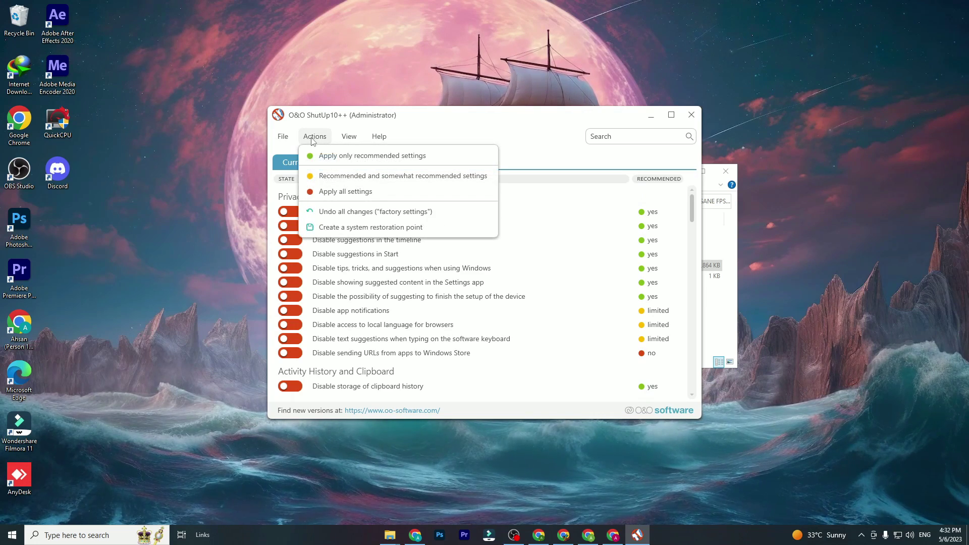
{"action": "left_click", "coordinate": [368, 158]}
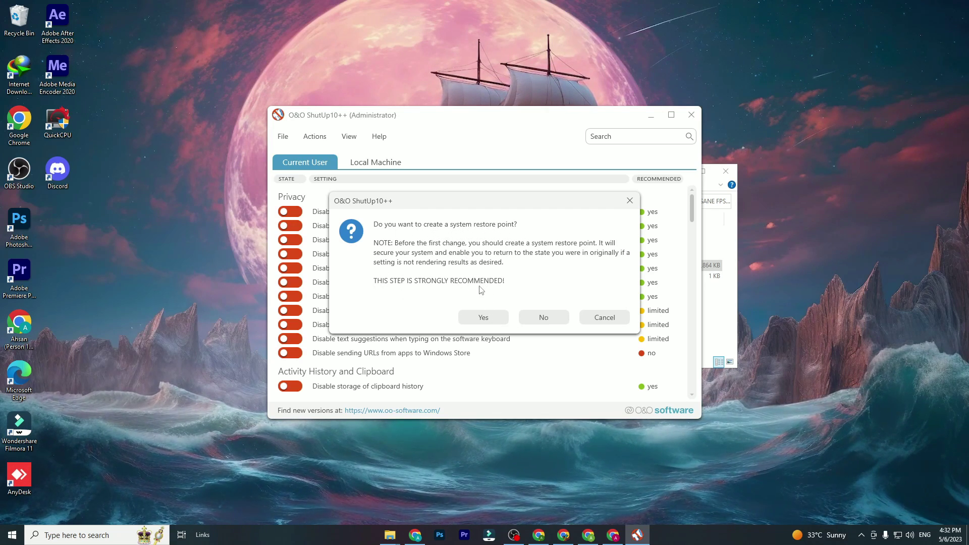
{"action": "left_click", "coordinate": [482, 318]}
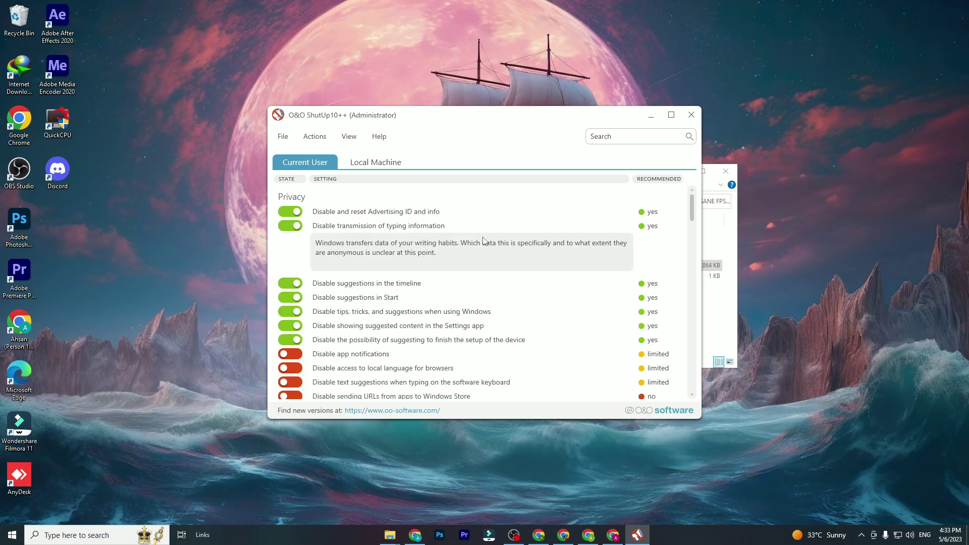
Examine the state of the privacy settings throughout the Current User list.
{"action": "scroll", "coordinate": [479, 241], "scroll_direction": "down", "scroll_amount": 2}
{"action": "scroll", "coordinate": [314, 242], "scroll_direction": "up", "scroll_amount": 2}
{"action": "scroll", "coordinate": [302, 257], "scroll_direction": "down", "scroll_amount": 9}
{"action": "scroll", "coordinate": [283, 275], "scroll_direction": "down", "scroll_amount": 15}
{"action": "scroll", "coordinate": [281, 310], "scroll_direction": "down", "scroll_amount": 20}
{"action": "scroll", "coordinate": [313, 268], "scroll_direction": "up", "scroll_amount": 3}
{"action": "scroll", "coordinate": [284, 277], "scroll_direction": "down", "scroll_amount": 3}
{"action": "scroll", "coordinate": [343, 305], "scroll_direction": "up", "scroll_amount": 20}
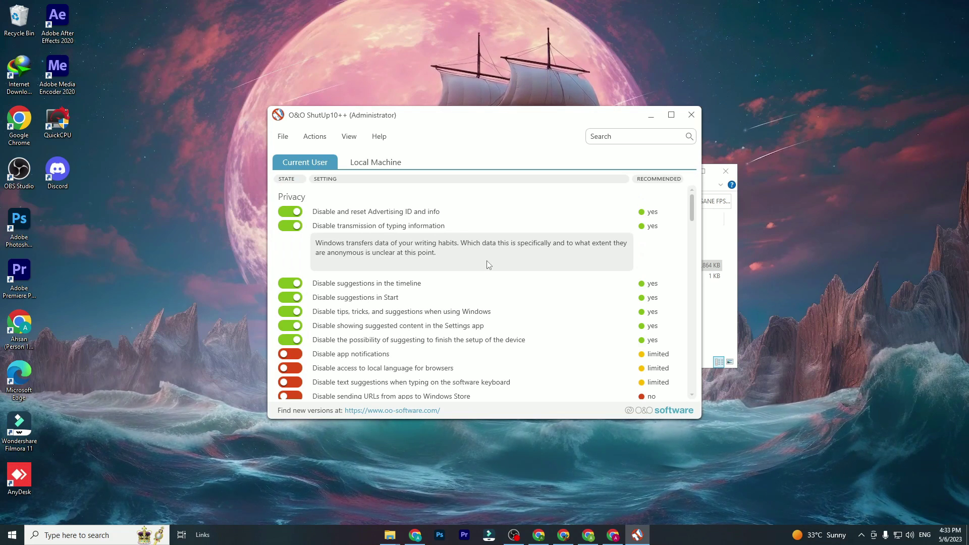
Close O&O ShutUp10++ and acknowledge its closing note.
{"action": "left_click", "coordinate": [691, 116]}
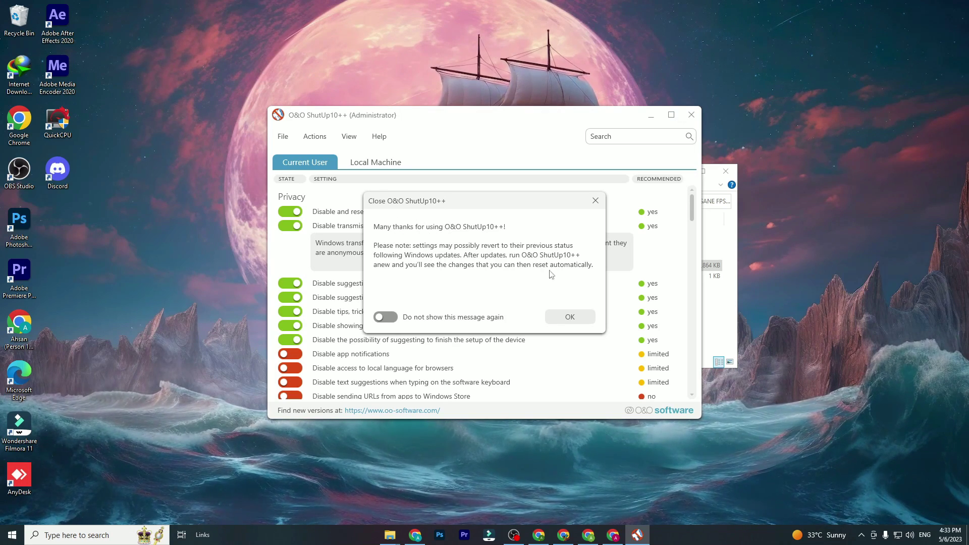
{"action": "left_click", "coordinate": [570, 318]}
Open the Ultimate performance Code text file from the pack and copy its entire powercfg command.
{"action": "left_click", "coordinate": [479, 278]}
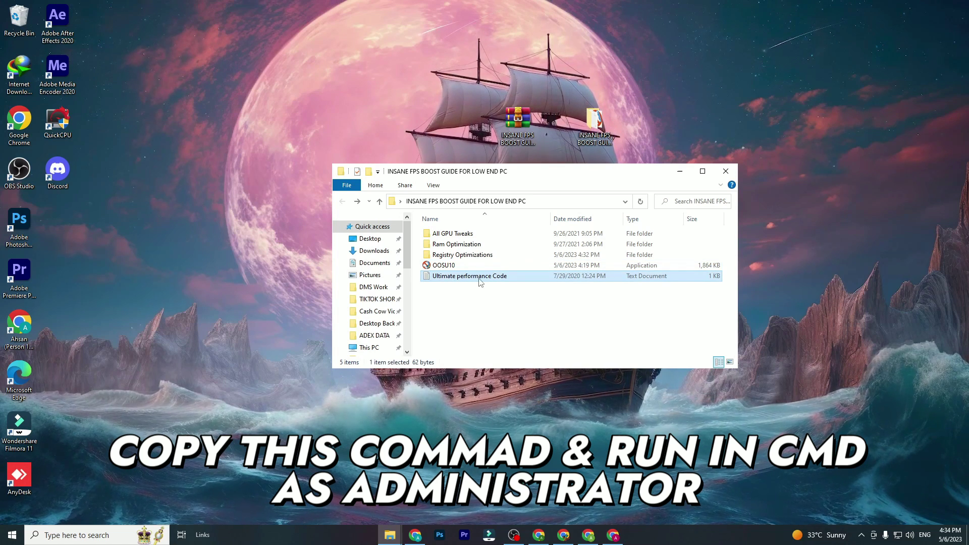
{"action": "double_click", "coordinate": [479, 278]}
{"action": "key", "text": "ctrl+a"}
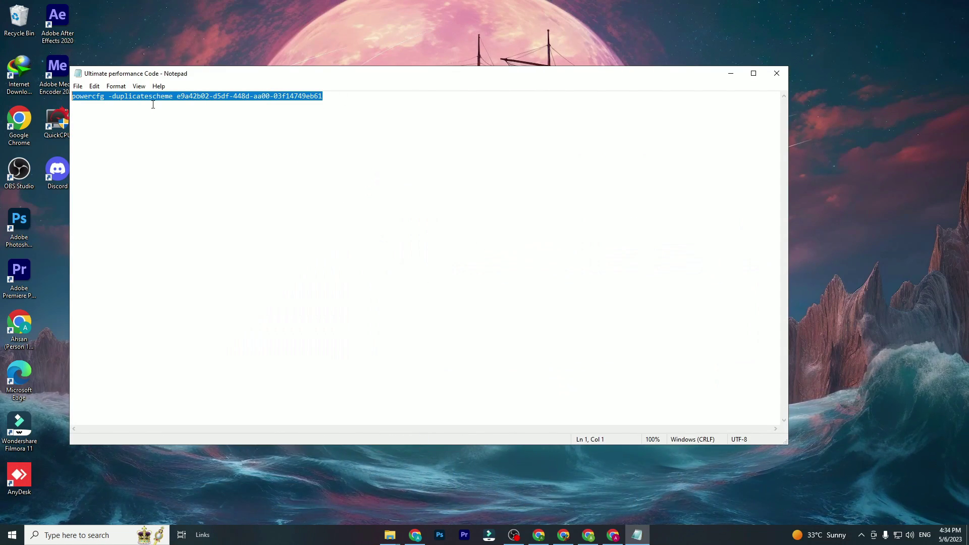
{"action": "right_click", "coordinate": [187, 98]}
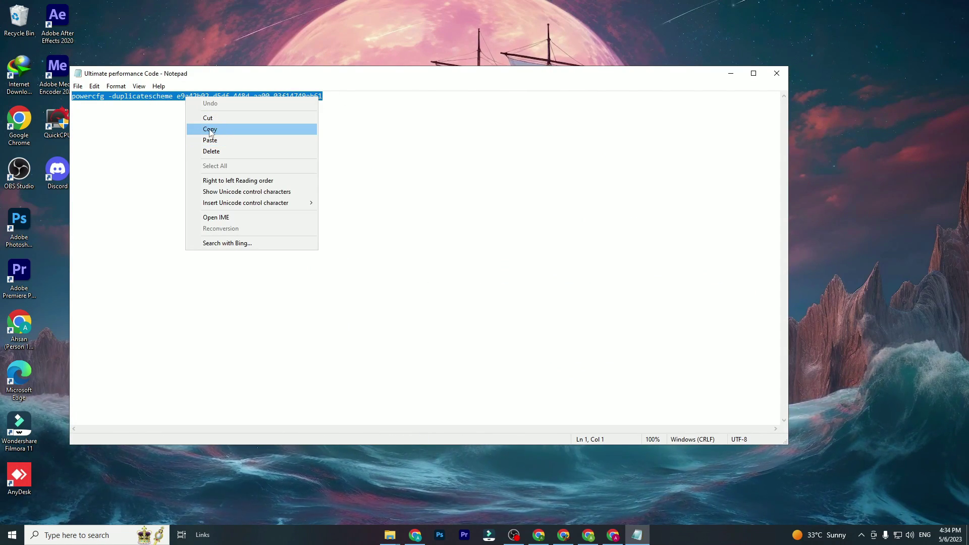
{"action": "left_click", "coordinate": [210, 130]}
Run powercfg -duplicatescheme e9a42b02-d5df-448d-aa00-03f14749eb61 in Command Prompt as administrator, closing the window when done.
{"action": "key", "text": "super"}
{"action": "type", "text": "cmd"}
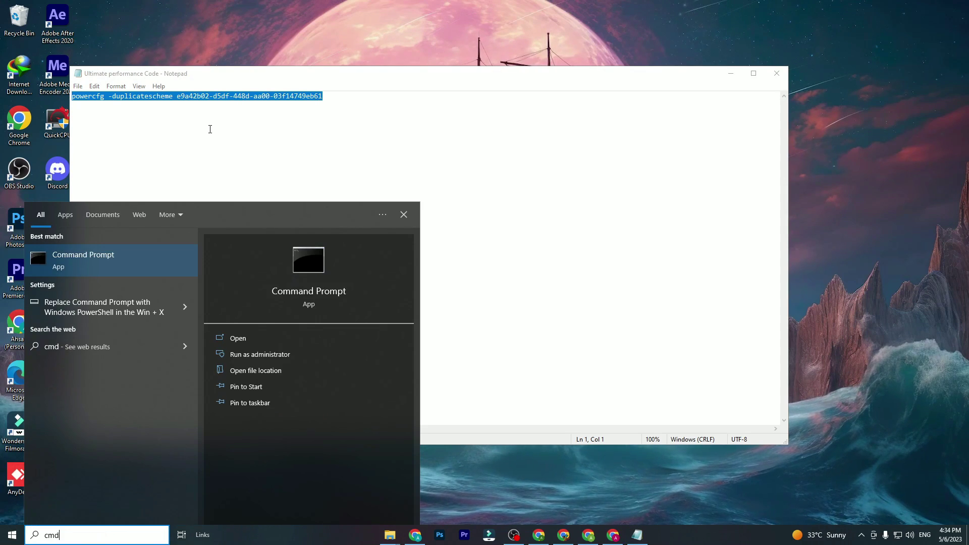
{"action": "left_click", "coordinate": [262, 354]}
{"action": "left_click", "coordinate": [433, 330]}
{"action": "right_click", "coordinate": [280, 127]}
{"action": "key", "text": "Return"}
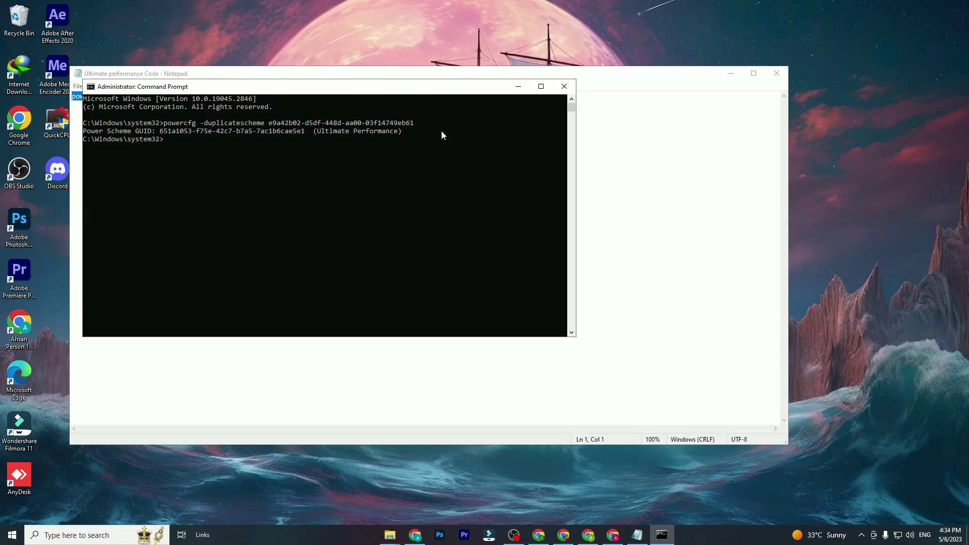
{"action": "left_click", "coordinate": [562, 82]}
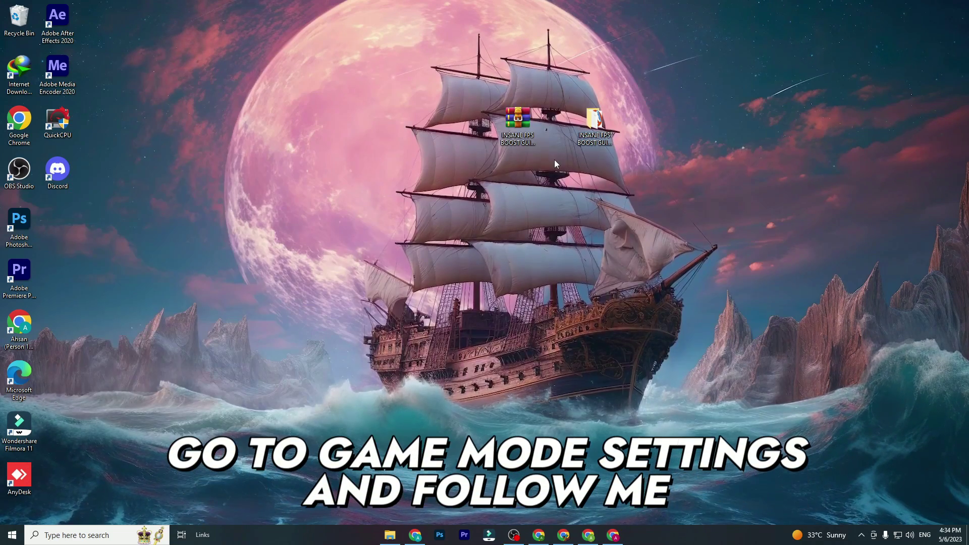
Open the Game Mode settings and review the Xbox Game Bar page and the related Graphics settings.
{"action": "key", "text": "super"}
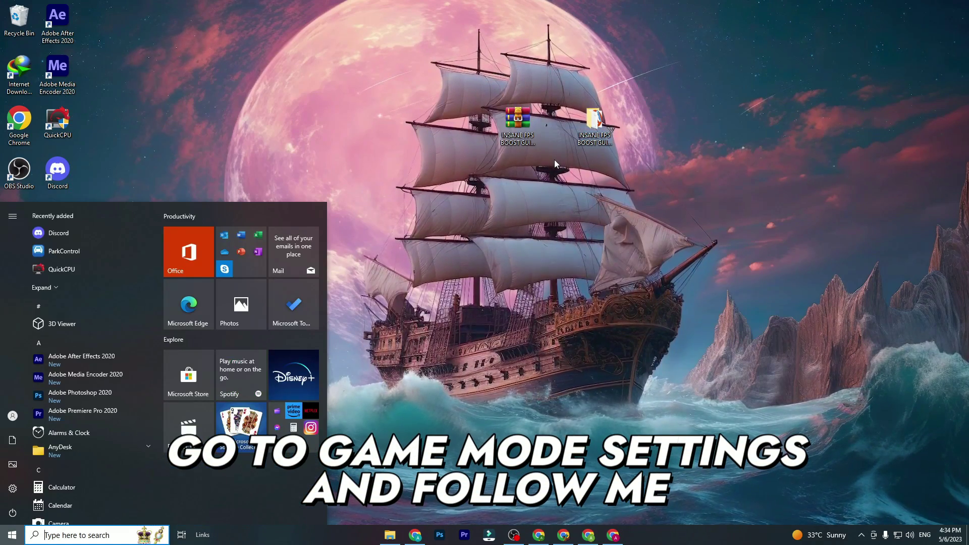
{"action": "type", "text": "game"}
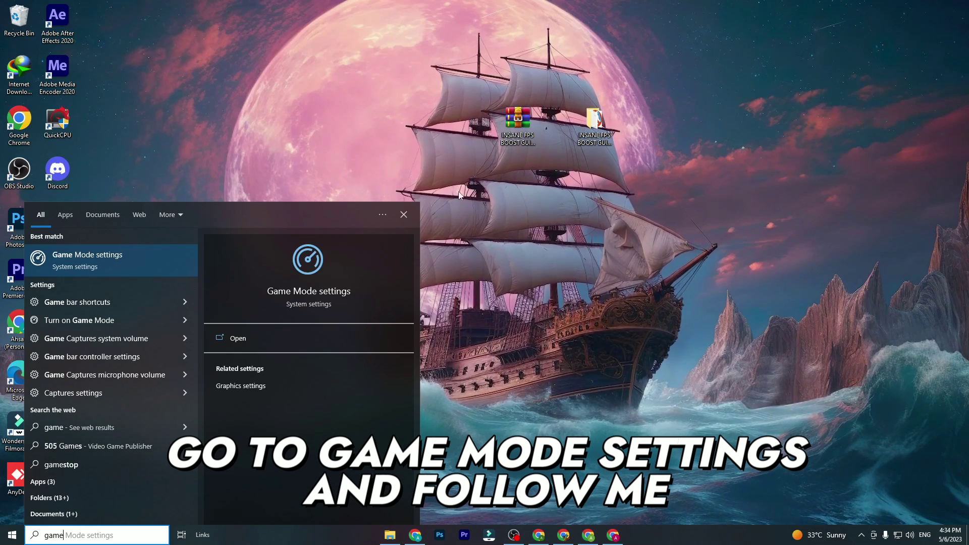
{"action": "left_click", "coordinate": [76, 261]}
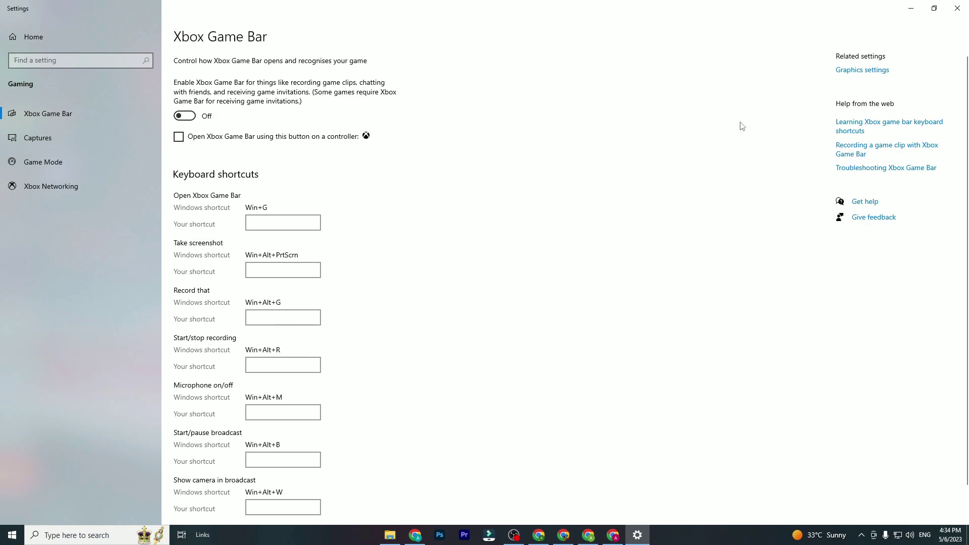
{"action": "left_click", "coordinate": [863, 71]}
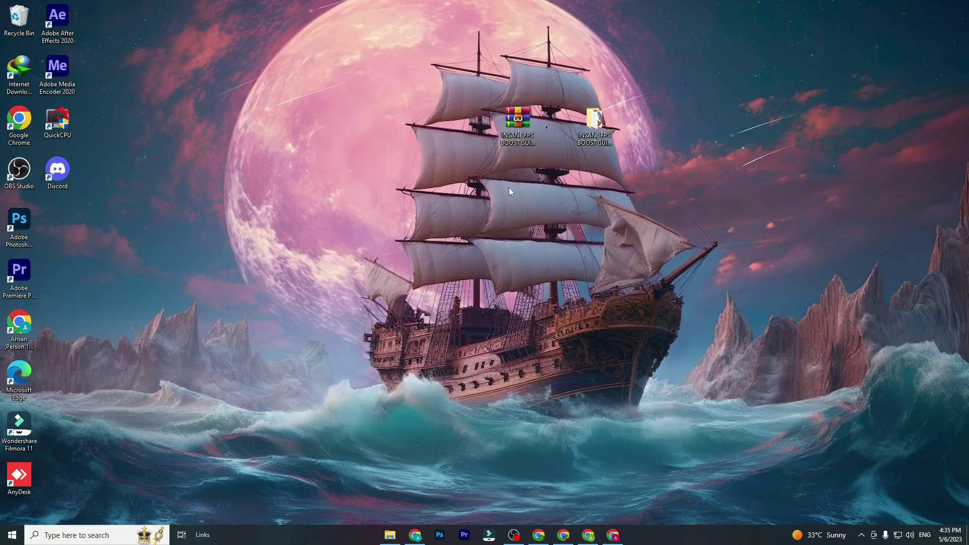
Turn off the Update entry from GitHub in the Startup apps settings and close Settings.
{"action": "key", "text": "super"}
{"action": "type", "text": "s"}
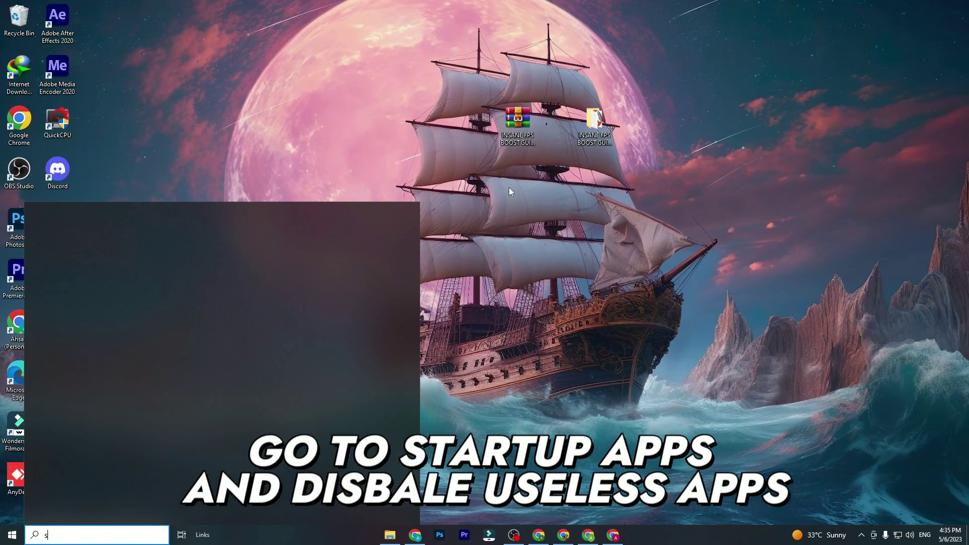
{"action": "type", "text": "tar"}
{"action": "key", "text": "Return"}
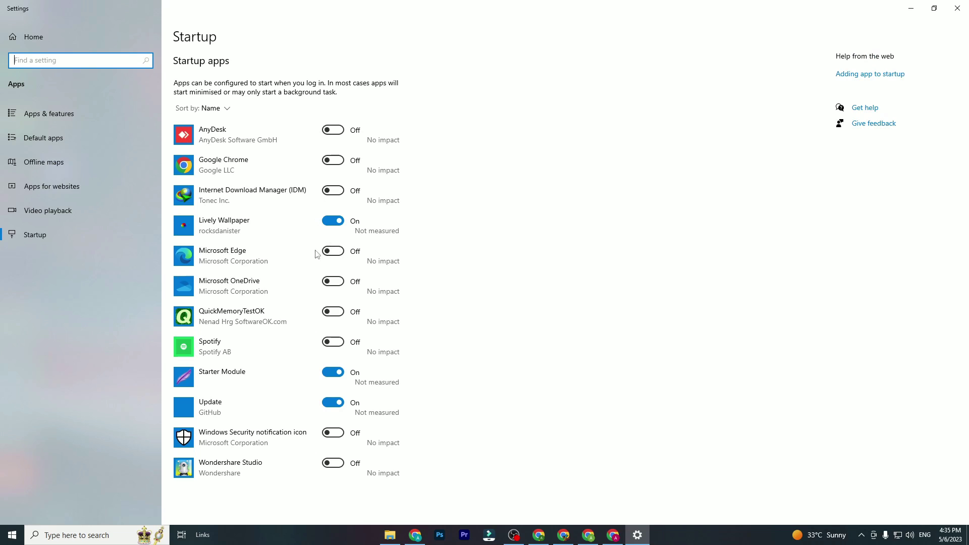
{"action": "left_click", "coordinate": [348, 407]}
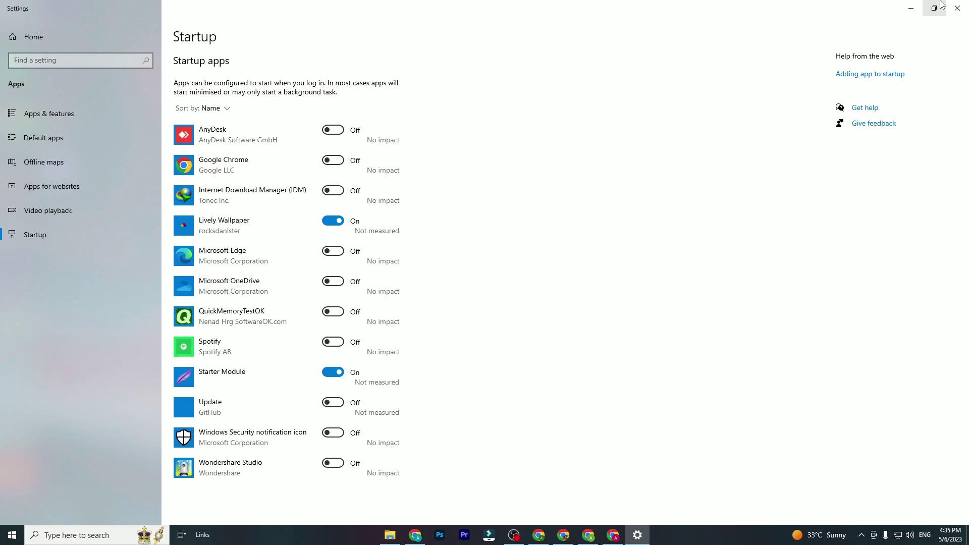
{"action": "left_click", "coordinate": [957, 8]}
Set the wireless adapter's Power Saving Mode to Maximum Performance in the active plan's advanced power settings, accept it and close the plan window.
{"action": "key", "text": "super"}
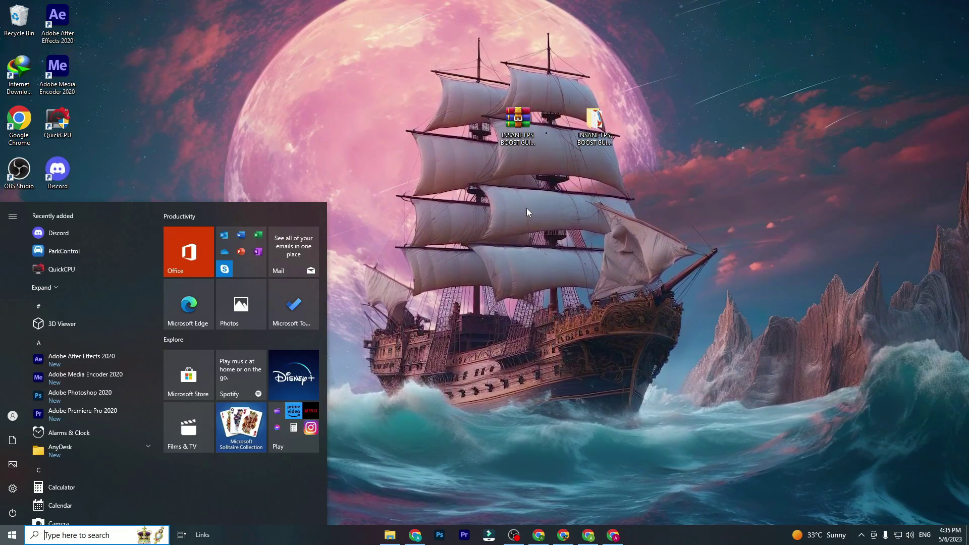
{"action": "type", "text": "edit power plan"}
{"action": "key", "text": "Return"}
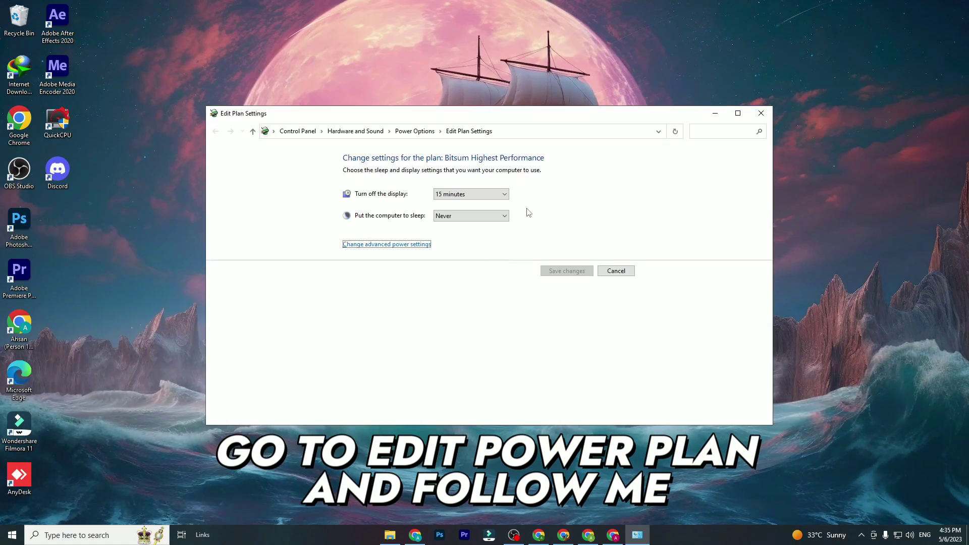
{"action": "left_click", "coordinate": [387, 244]}
{"action": "left_click", "coordinate": [115, 224]}
{"action": "left_click", "coordinate": [125, 234]}
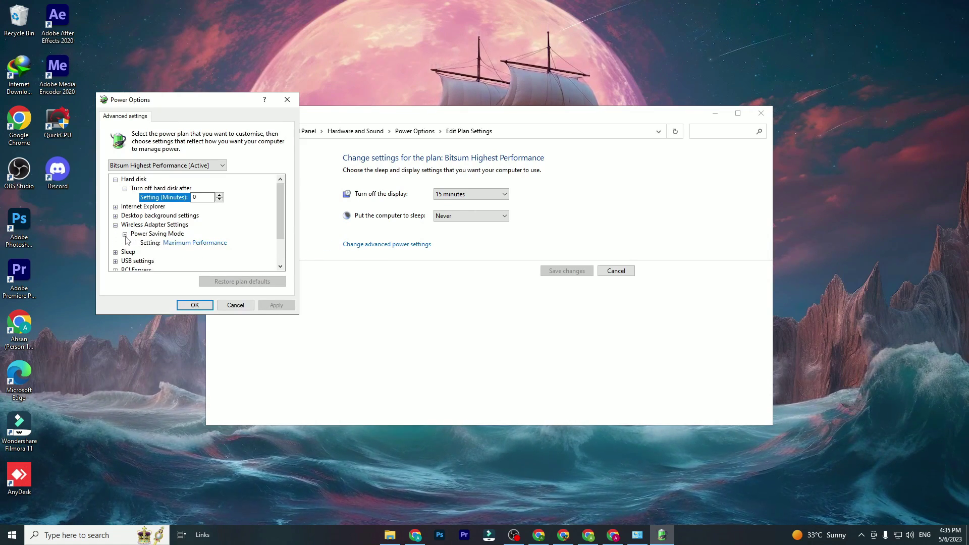
{"action": "left_click", "coordinate": [173, 243]}
{"action": "left_click", "coordinate": [183, 245]}
{"action": "left_click", "coordinate": [183, 251]}
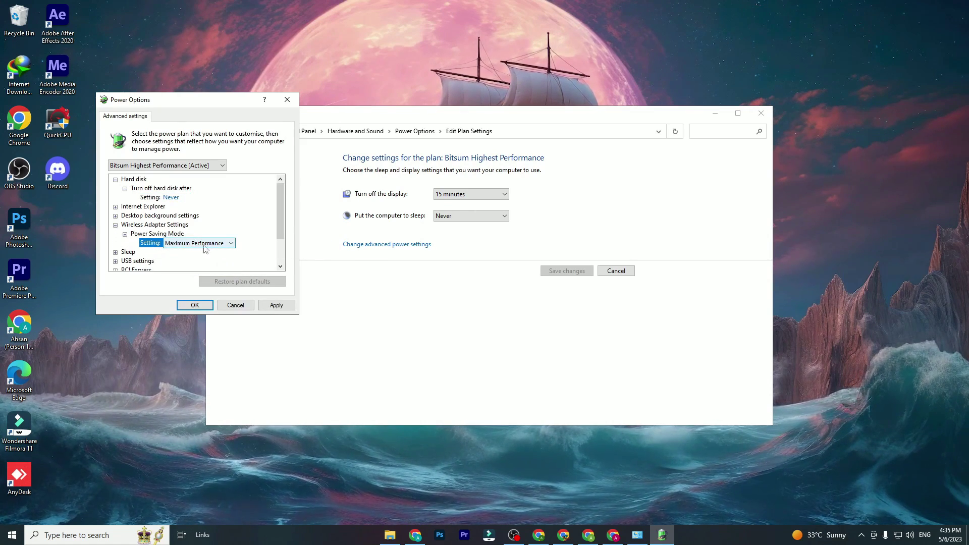
{"action": "left_click", "coordinate": [195, 305]}
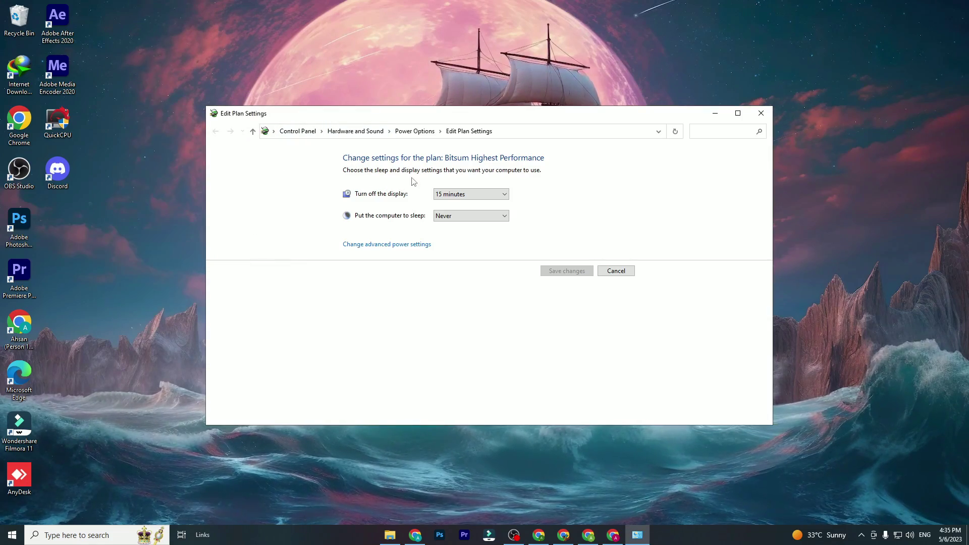
{"action": "left_click", "coordinate": [757, 117]}
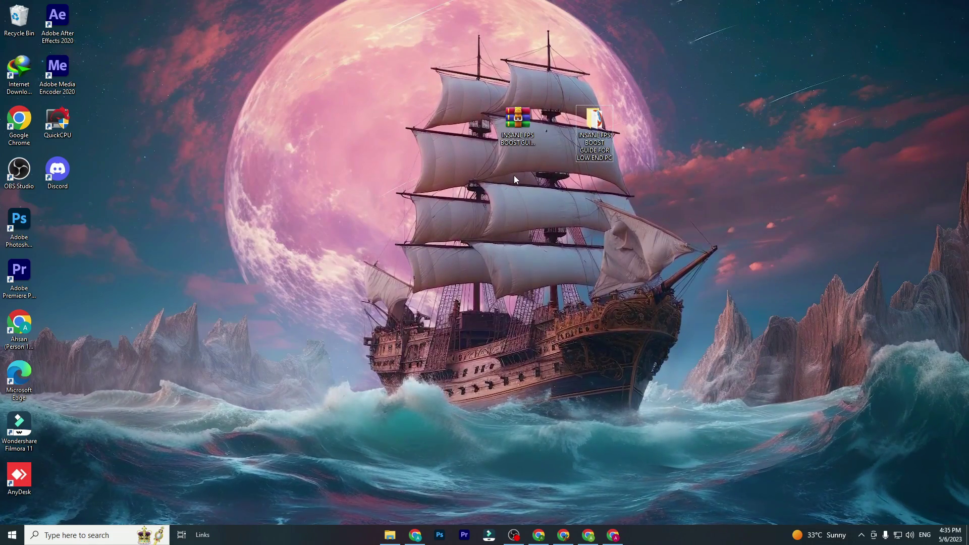
Choose 8 processors in System Configuration's advanced boot options and close the tool without applying.
{"action": "key", "text": "super"}
{"action": "type", "text": "system"}
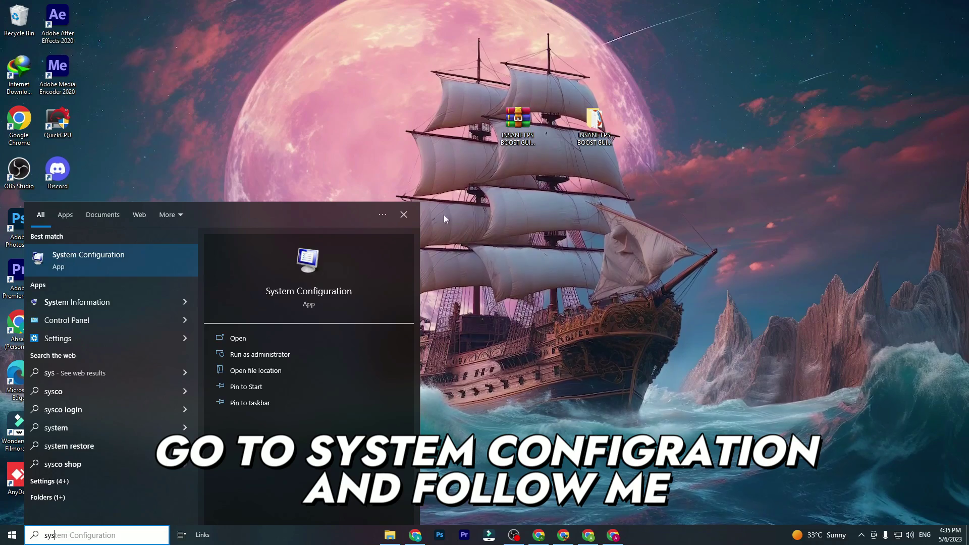
{"action": "left_click", "coordinate": [65, 255]}
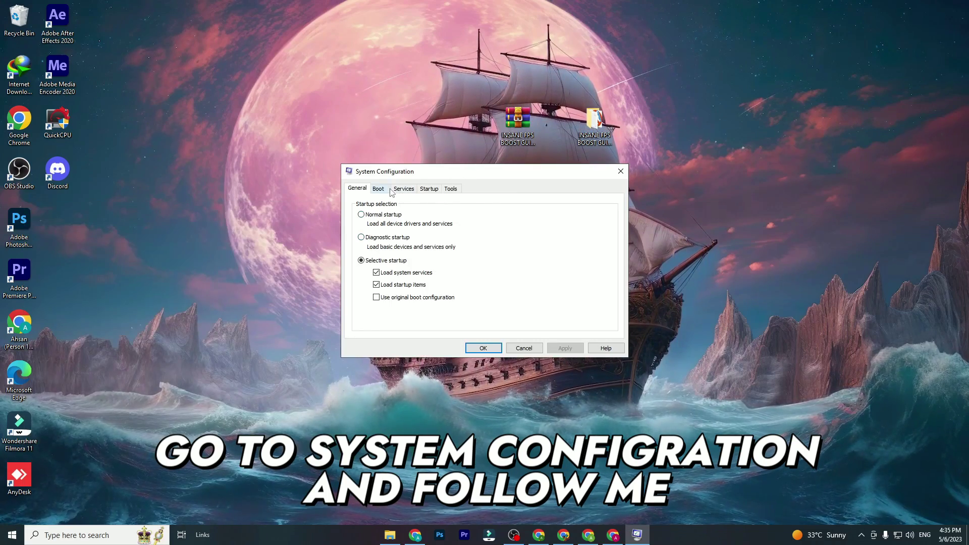
{"action": "left_click", "coordinate": [378, 189]}
{"action": "left_click", "coordinate": [393, 261]}
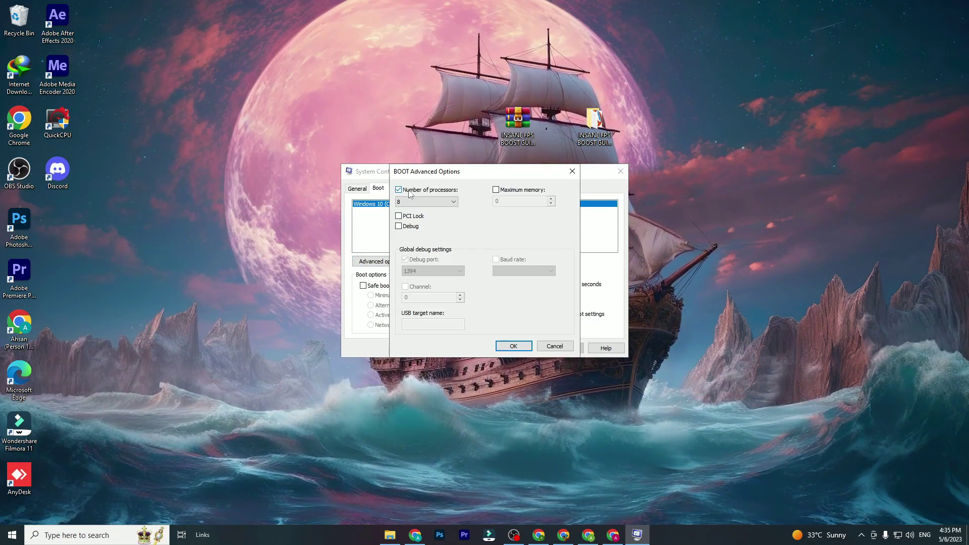
{"action": "left_click", "coordinate": [427, 201]}
{"action": "left_click", "coordinate": [414, 257]}
{"action": "left_click", "coordinate": [521, 346]}
{"action": "left_click", "coordinate": [523, 347]}
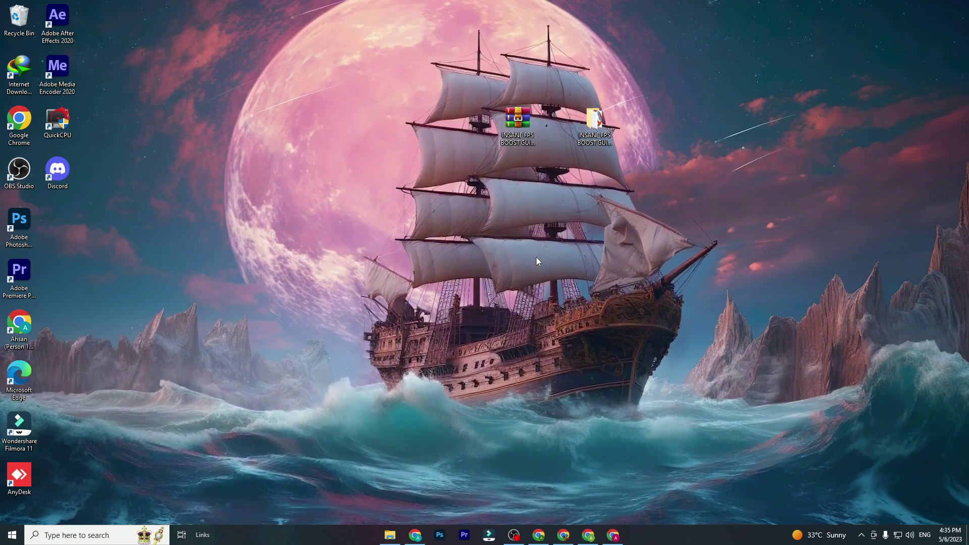
From This PC's properties, set custom visual effects with only thumbnails instead of icons and smooth screen font edges enabled, apply them and close all windows.
{"action": "key", "text": "super"}
{"action": "type", "text": "this"}
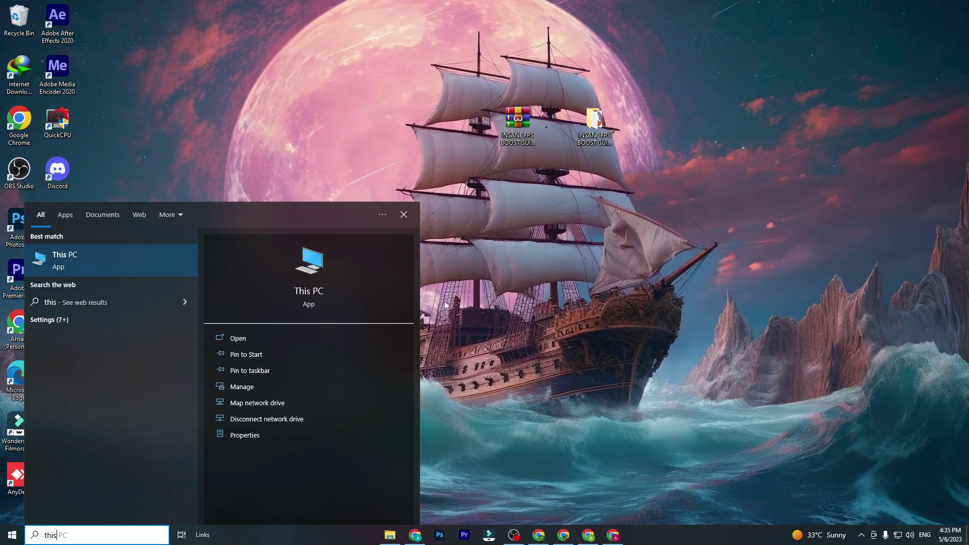
{"action": "left_click", "coordinate": [247, 435]}
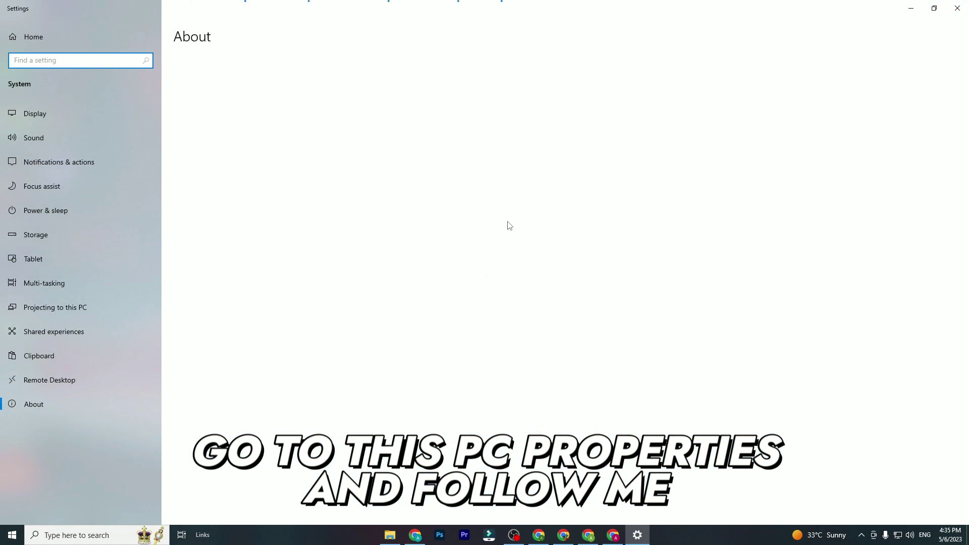
{"action": "left_click", "coordinate": [840, 217]}
{"action": "left_click", "coordinate": [292, 200]}
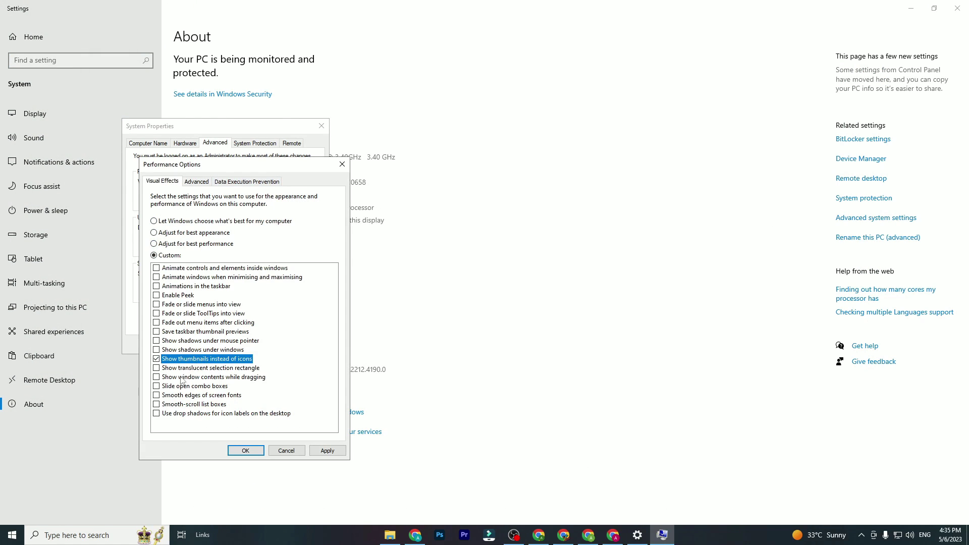
{"action": "left_click", "coordinate": [160, 396]}
{"action": "left_click", "coordinate": [328, 451]}
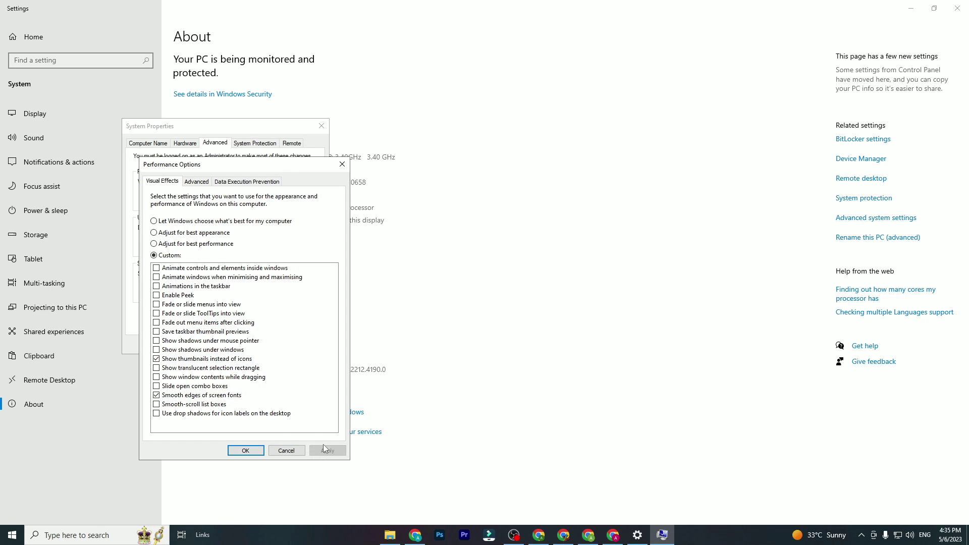
{"action": "left_click", "coordinate": [246, 450]}
{"action": "left_click", "coordinate": [225, 345]}
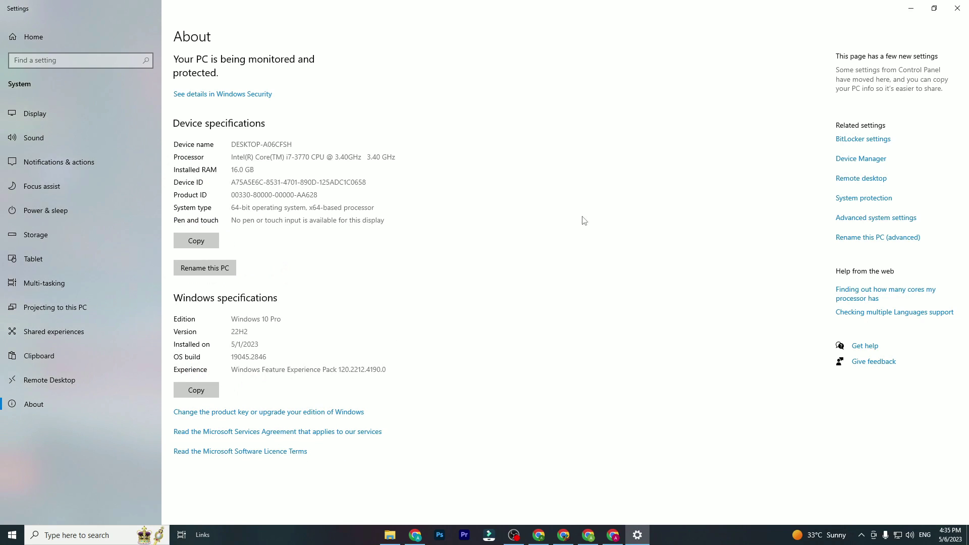
{"action": "left_click", "coordinate": [957, 8]}
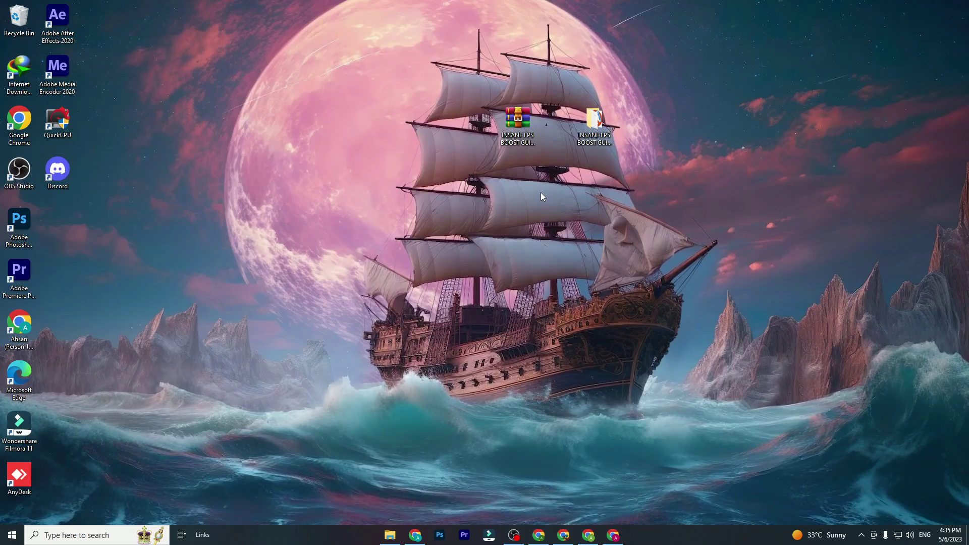
Optimise the Local Disk (C:) drive from the tools in its properties.
{"action": "key", "text": "super"}
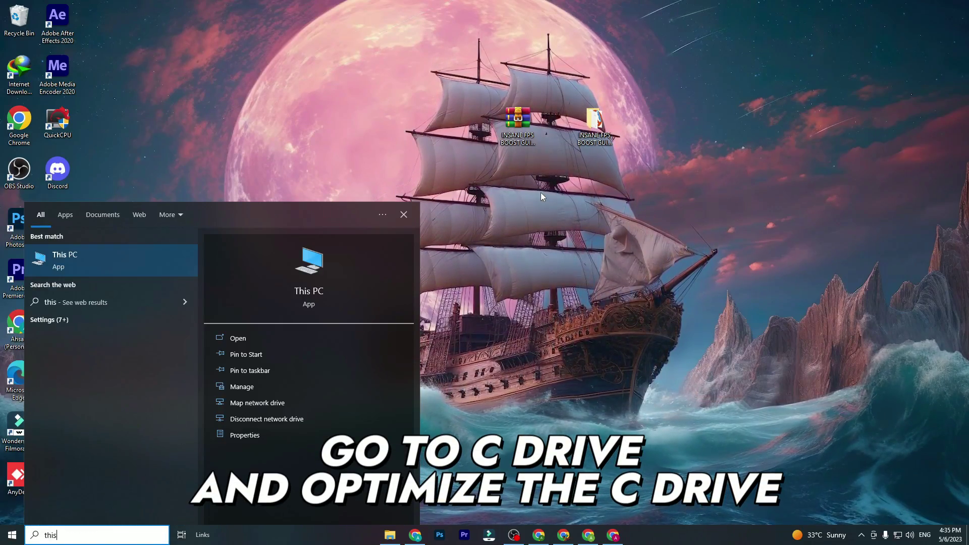
{"action": "left_click", "coordinate": [89, 261]}
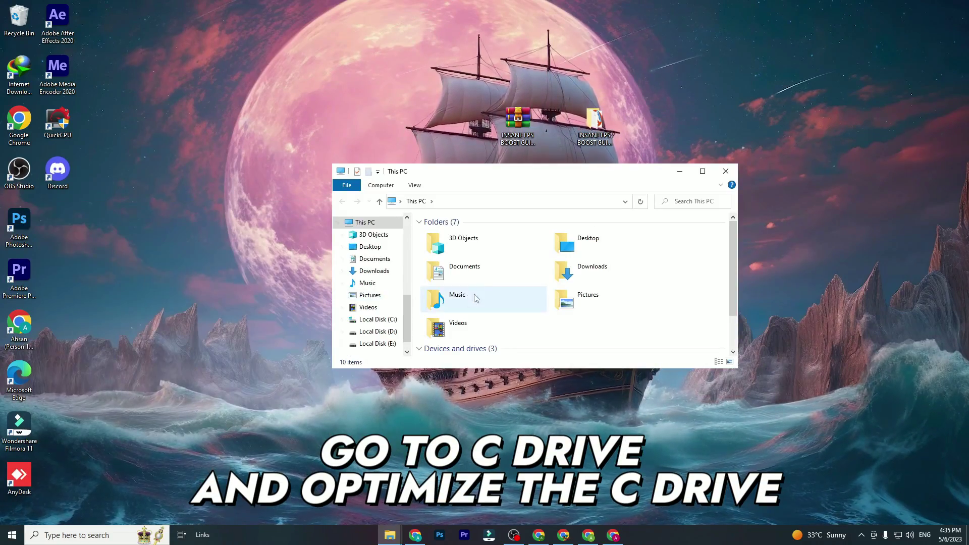
{"action": "scroll", "coordinate": [471, 299], "scroll_direction": "down", "scroll_amount": 2}
{"action": "right_click", "coordinate": [471, 312]}
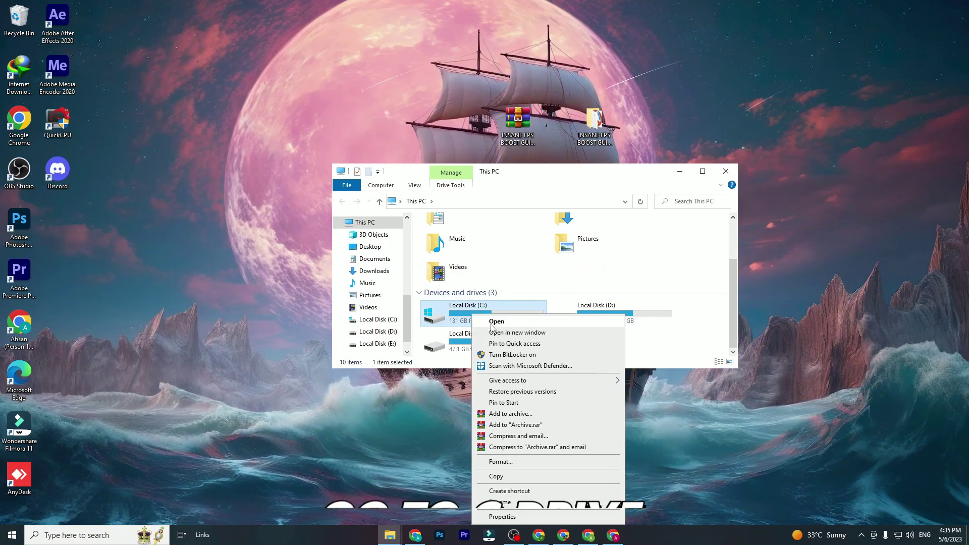
{"action": "left_click", "coordinate": [506, 517]}
{"action": "left_click", "coordinate": [541, 302]}
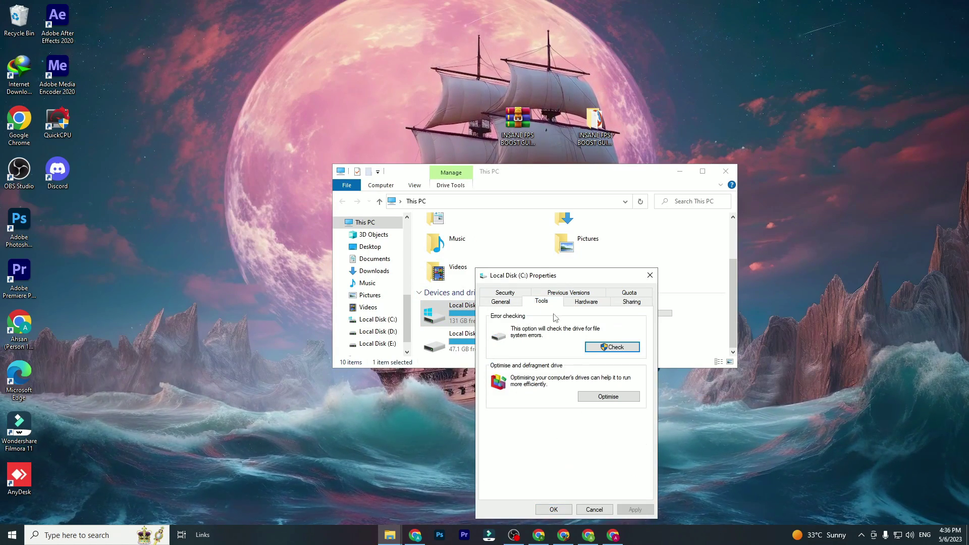
{"action": "left_click", "coordinate": [607, 397]}
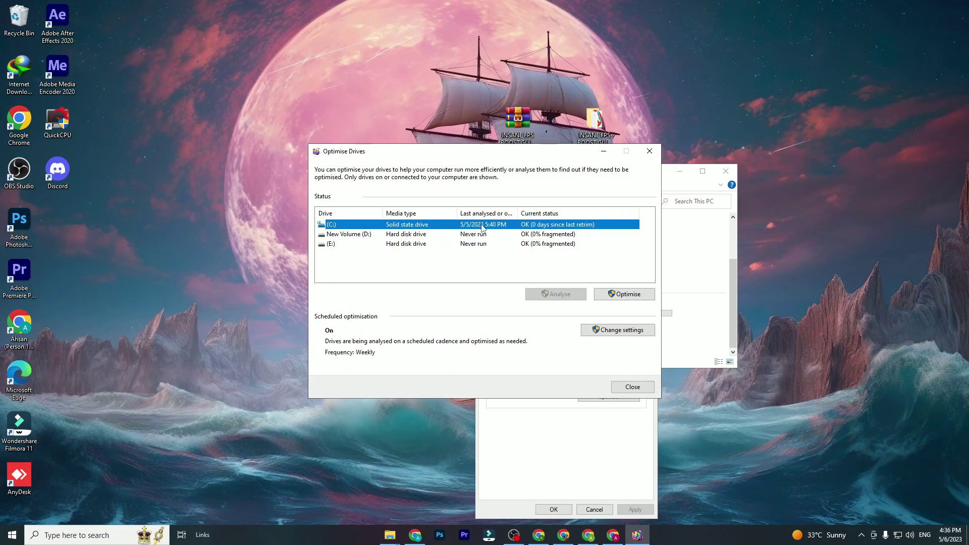
{"action": "left_click", "coordinate": [624, 294]}
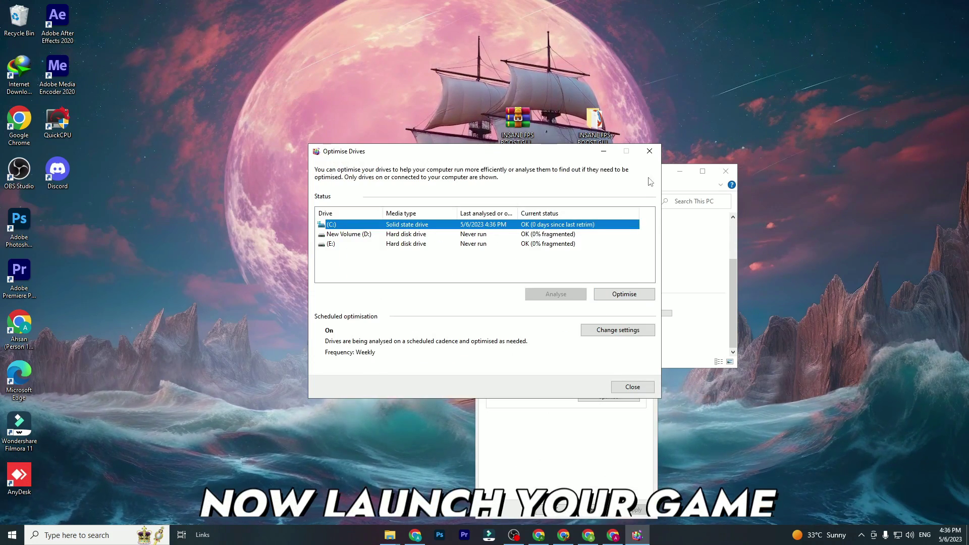
Close the Optimise Drives, This PC and C: drive Properties windows, and refresh the desktop.
{"action": "left_click", "coordinate": [650, 152]}
{"action": "left_click", "coordinate": [732, 175]}
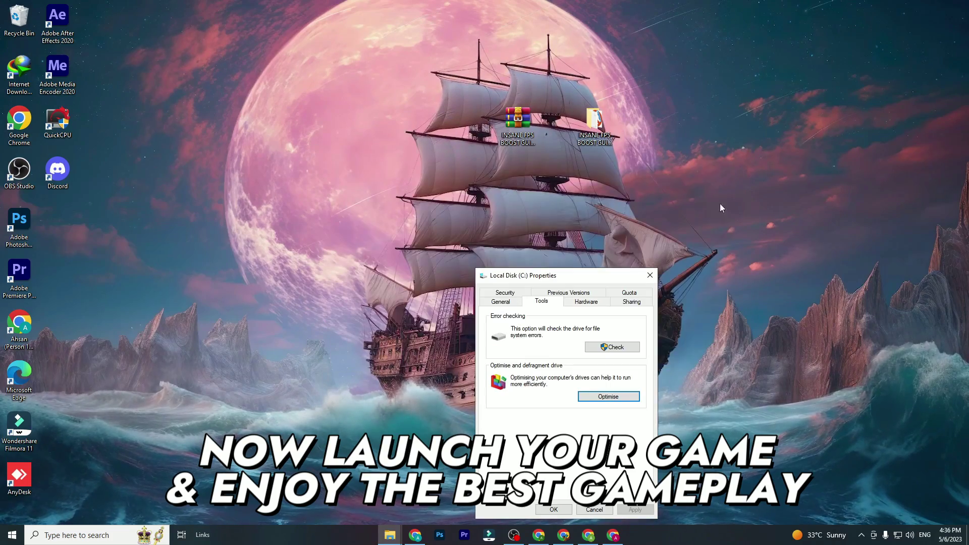
{"action": "left_click", "coordinate": [650, 275]}
{"action": "right_click", "coordinate": [545, 173]}
{"action": "left_click", "coordinate": [575, 203]}
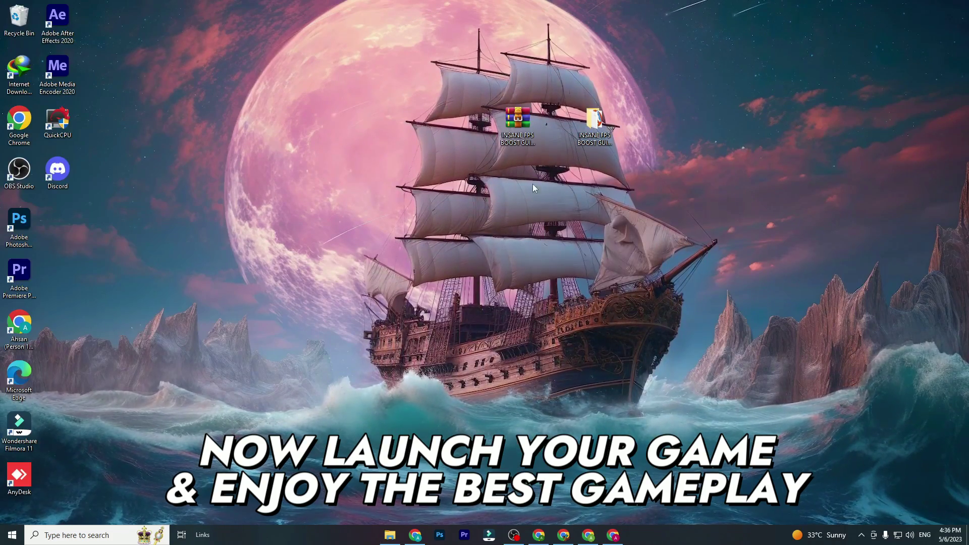